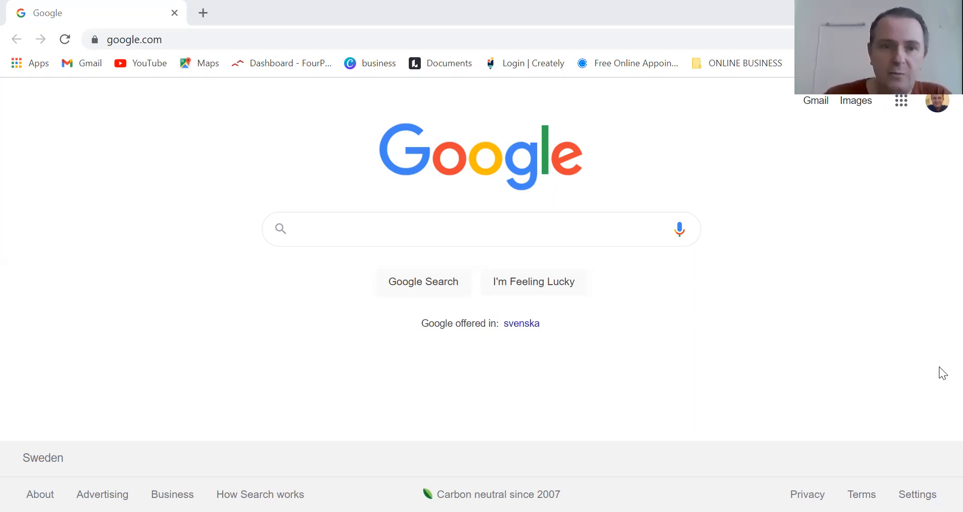
- Open YouTube, go to the signed-in account's own channel page and pause the channel trailer
click(143, 66)
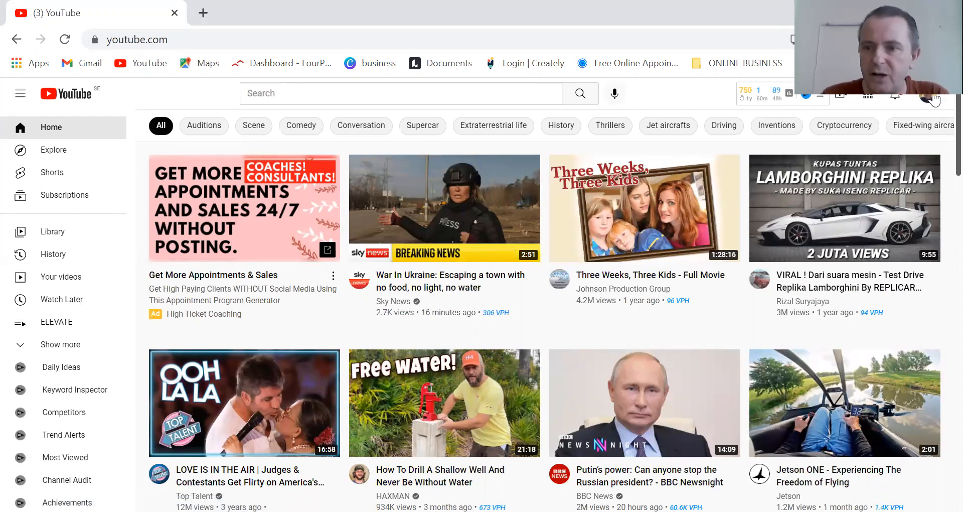
click(928, 98)
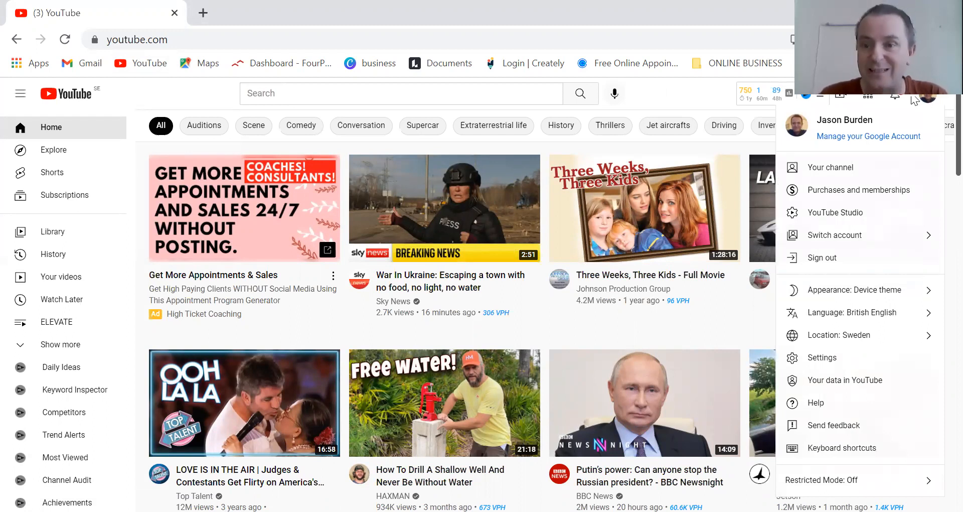
click(835, 168)
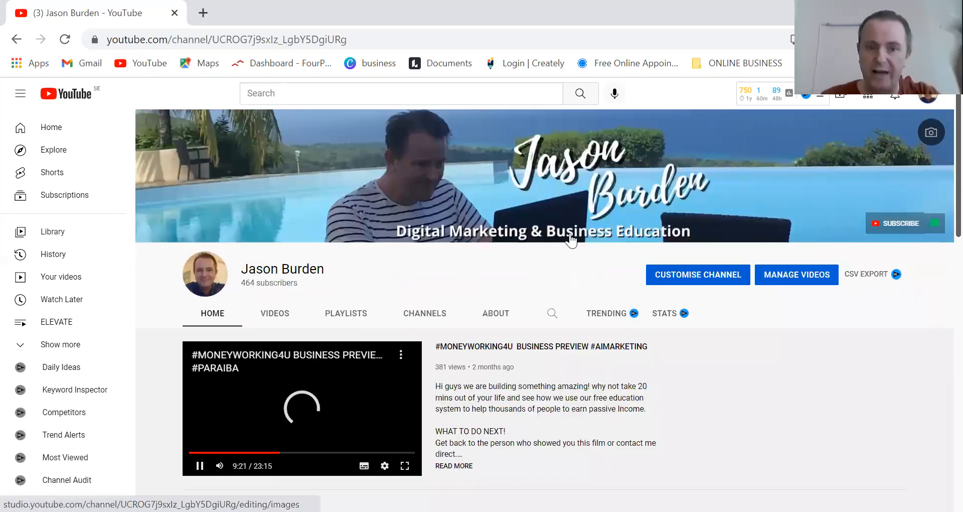
click(201, 468)
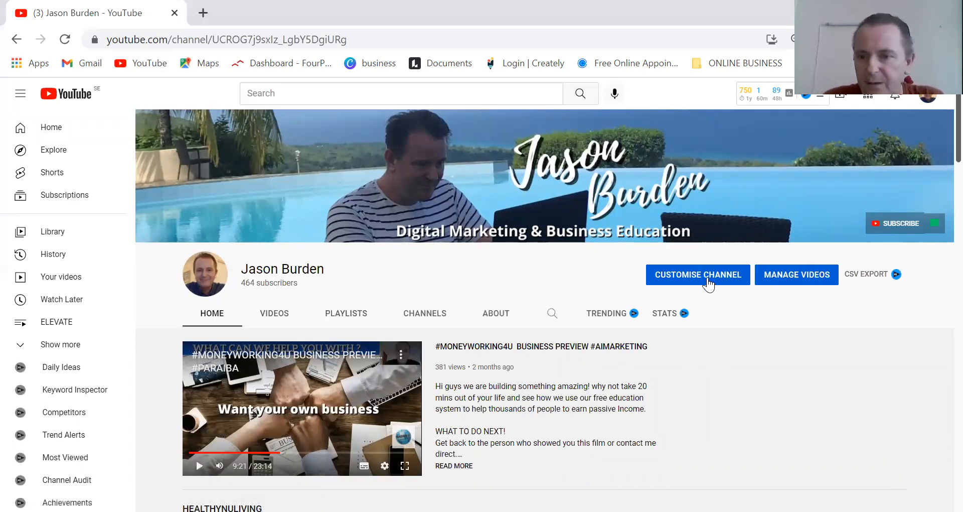
- Open the channel's video management list and open the details of the ELEVATE PASS video dated 9 Mar 2022
click(792, 279)
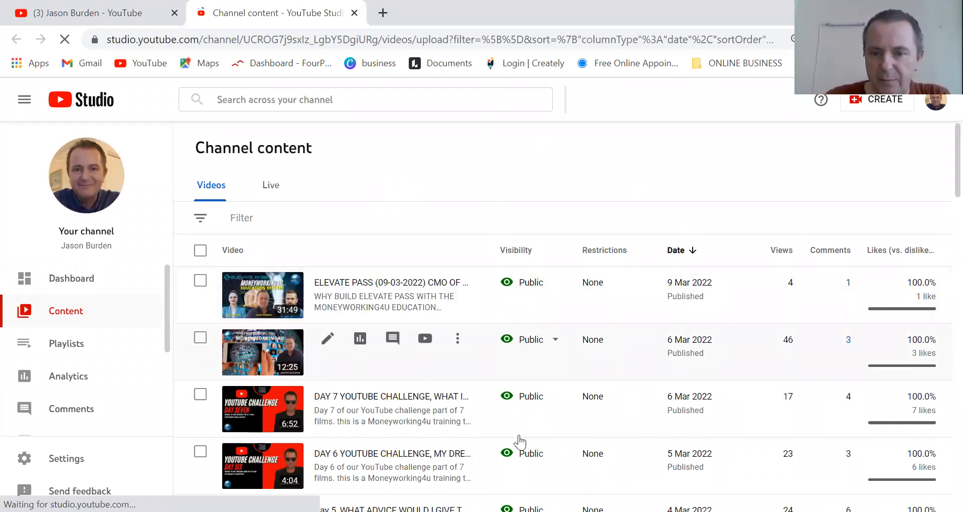
scroll(432, 194, down, 1)
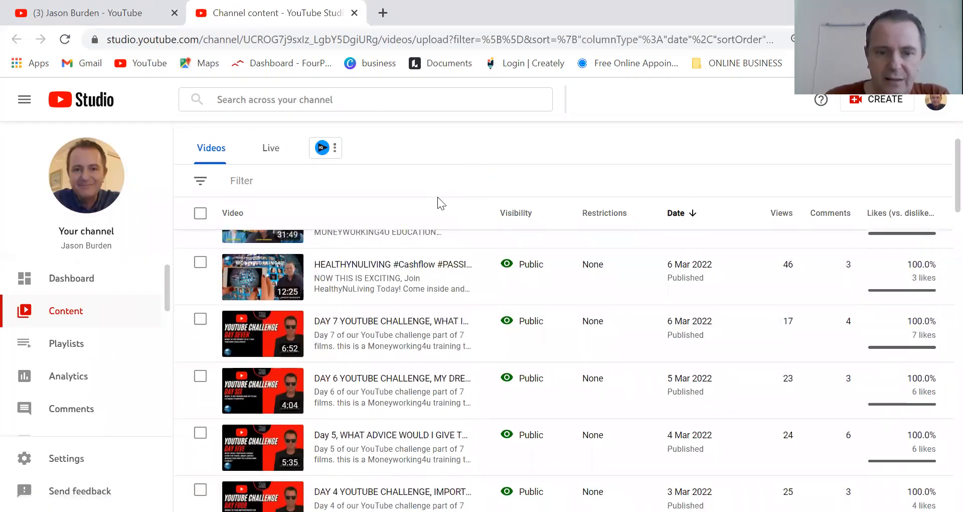
scroll(441, 202, up, 1)
click(328, 283)
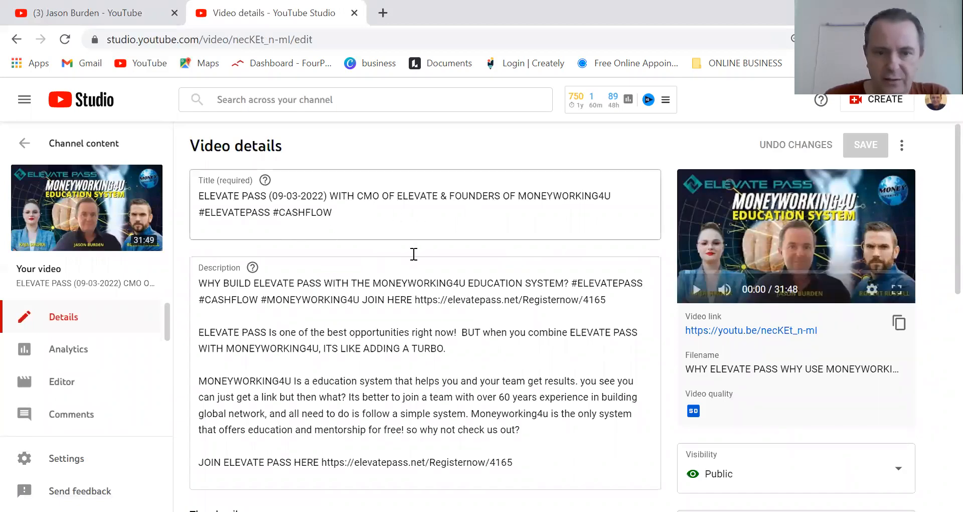
- Review the video's title, description, thumbnail, playlist, audience setting and tags on its details page
scroll(403, 342, down, 3)
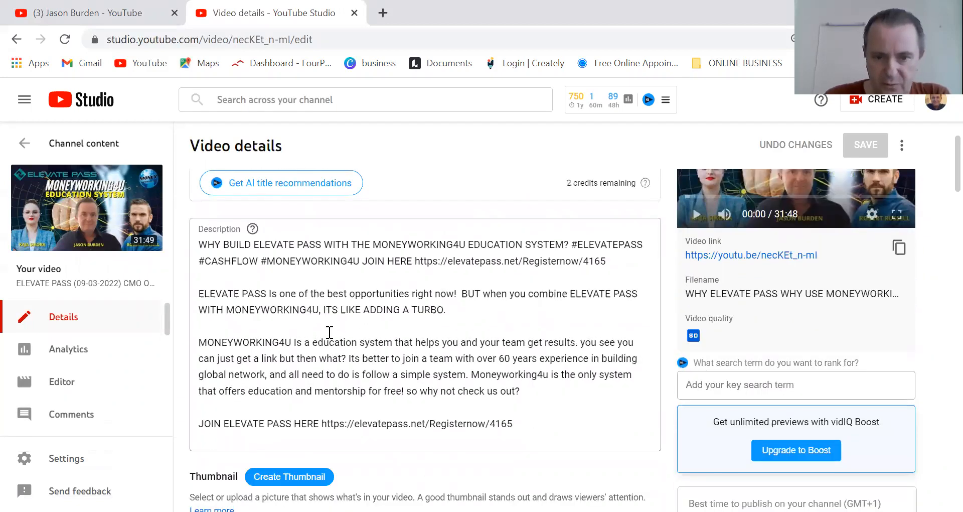
scroll(336, 260, up, 3)
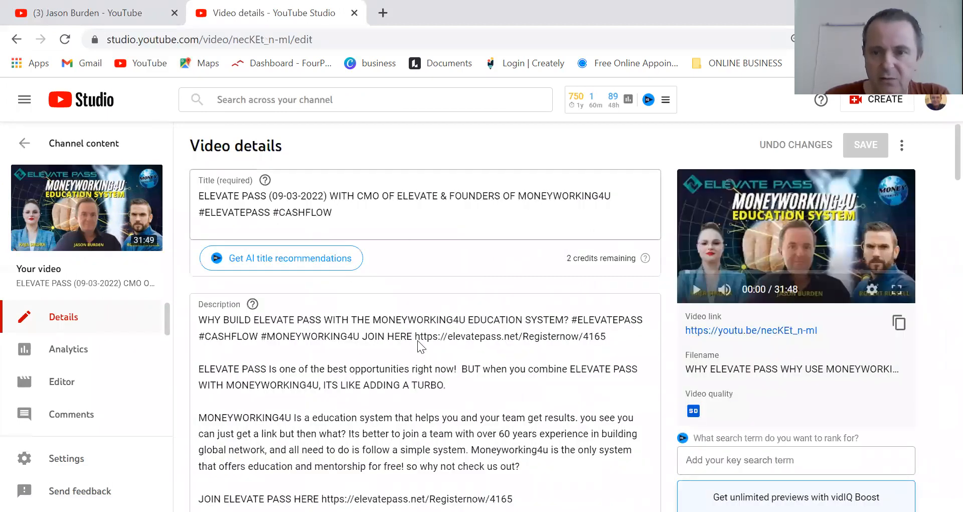
scroll(349, 354, down, 4)
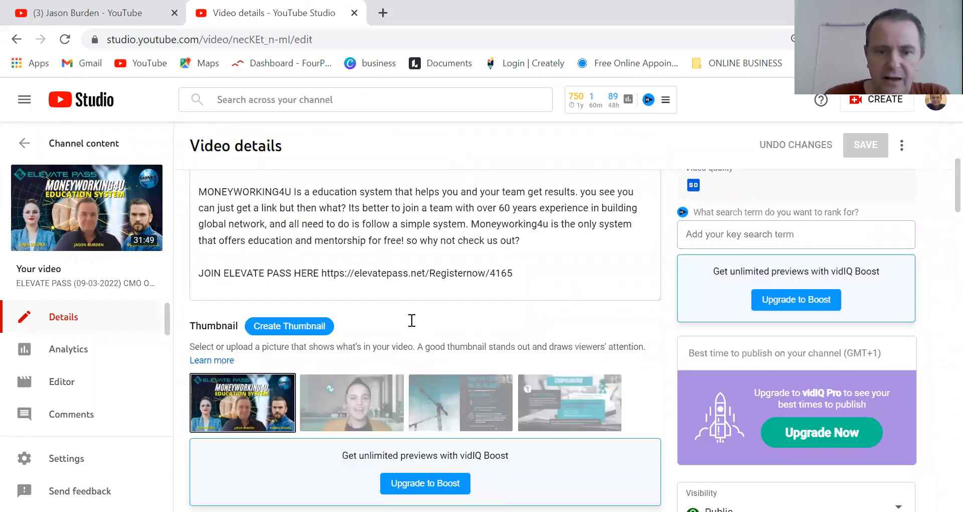
scroll(408, 319, down, 10)
scroll(326, 356, down, 8)
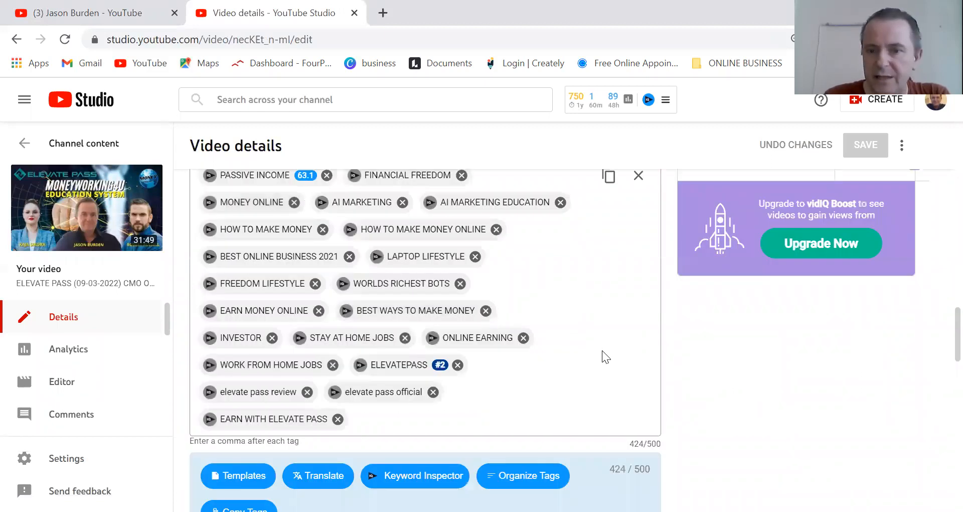
scroll(601, 350, up, 8)
scroll(600, 352, up, 5)
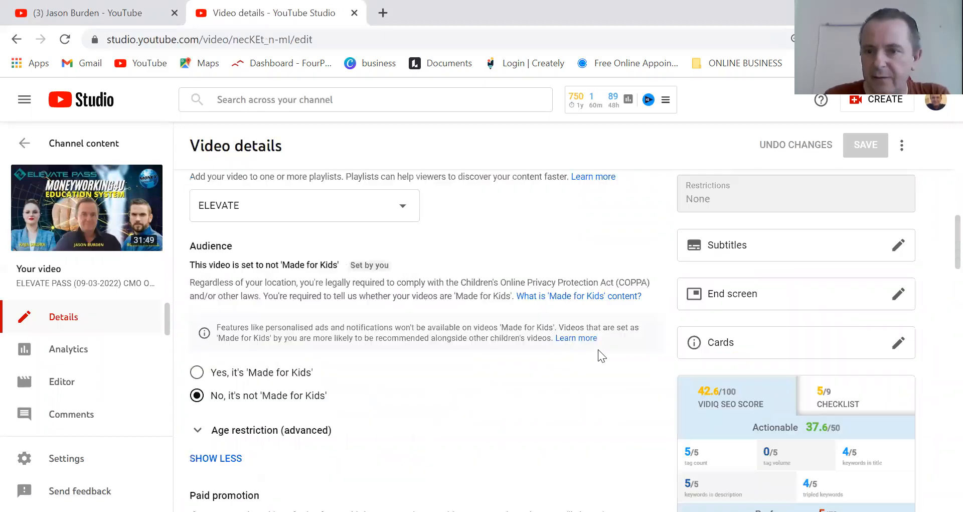
scroll(599, 357, up, 10)
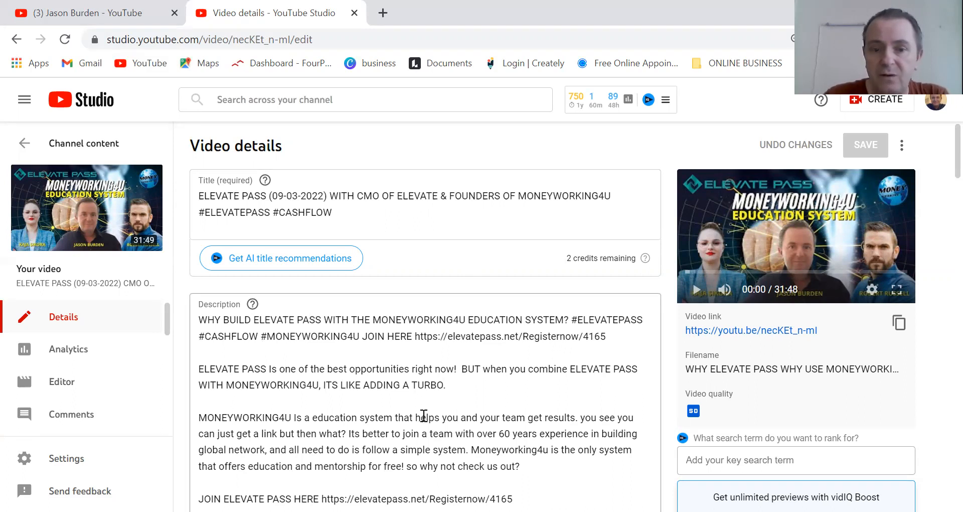
scroll(422, 415, down, 3)
scroll(423, 415, down, 15)
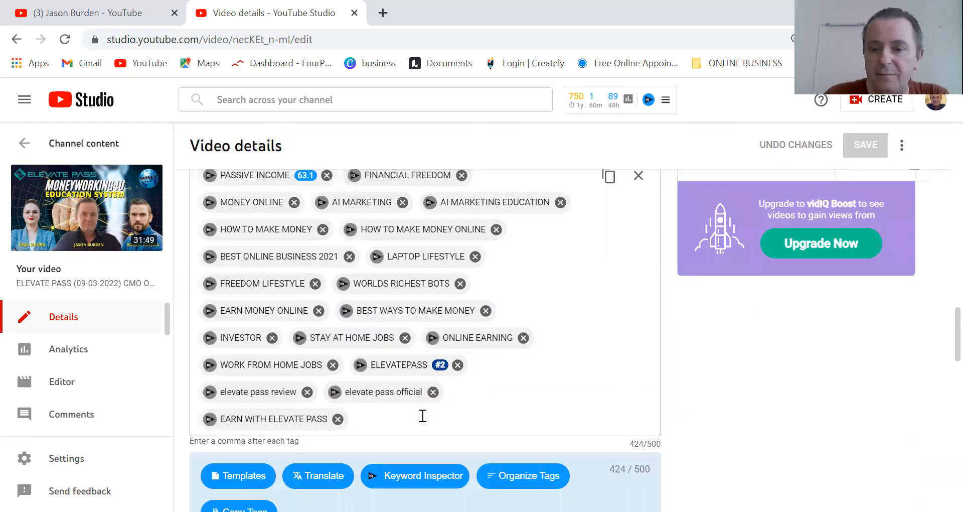
scroll(423, 416, up, 15)
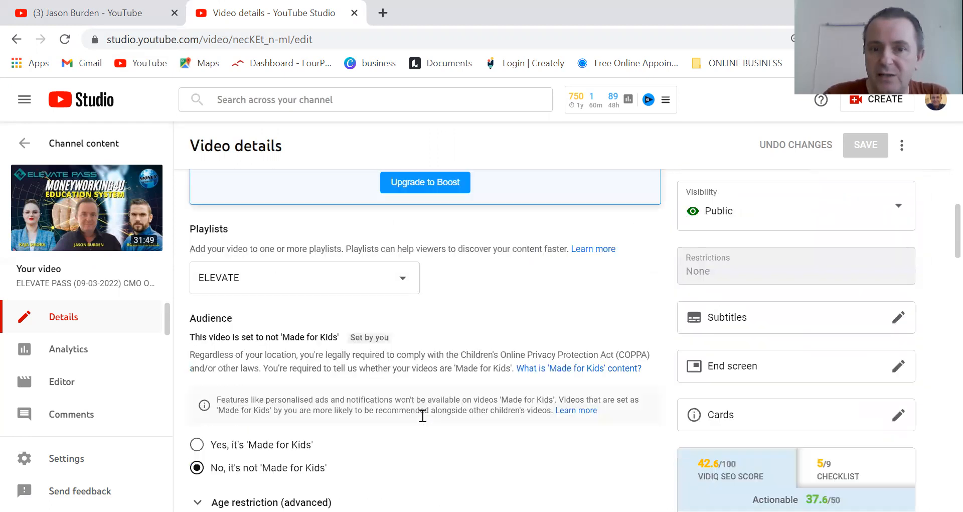
scroll(421, 414, up, 4)
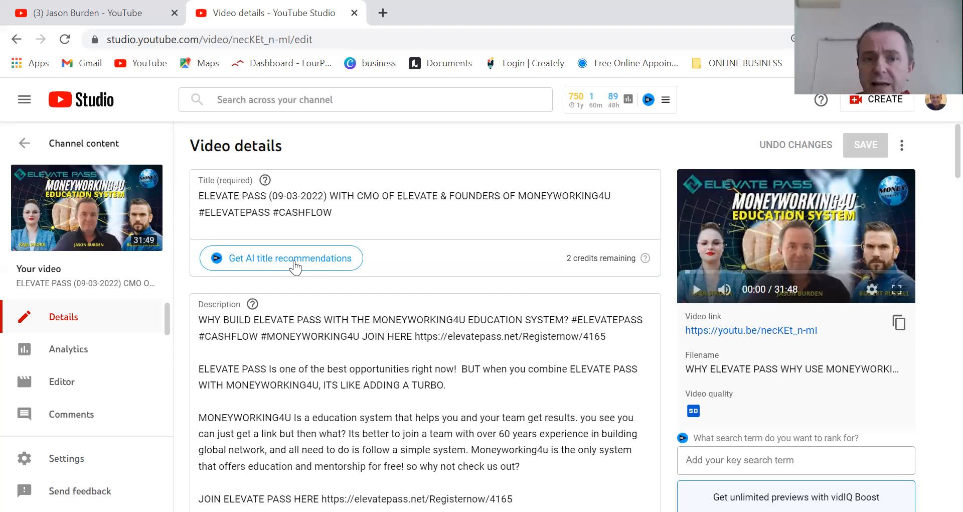
- Close the video details, open the channel customisation layout and show the options for the non-subscriber channel trailer
click(355, 13)
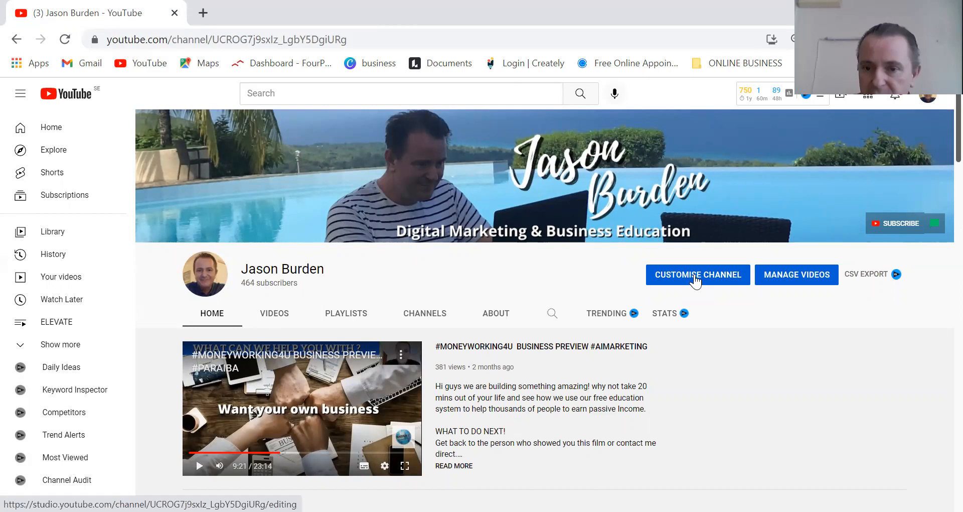
click(694, 276)
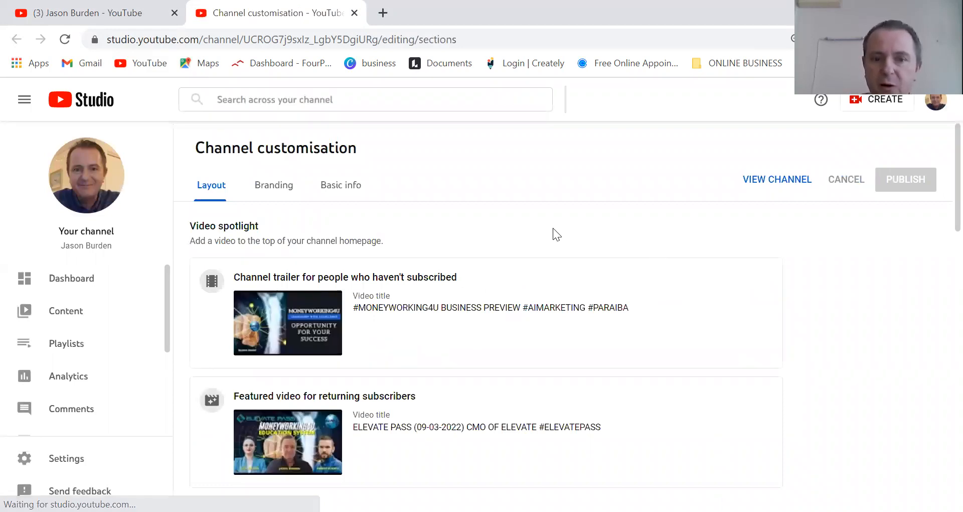
scroll(553, 228, down, 2)
scroll(553, 229, up, 2)
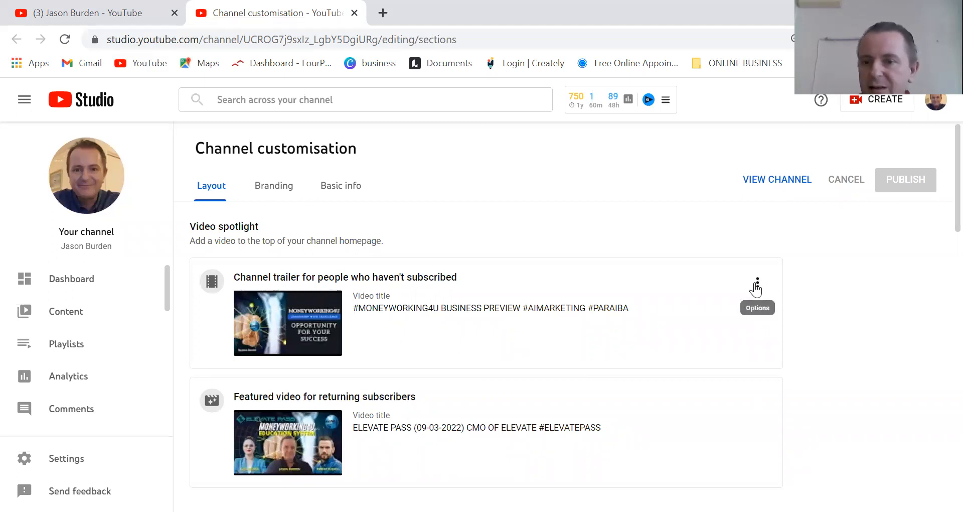
click(757, 289)
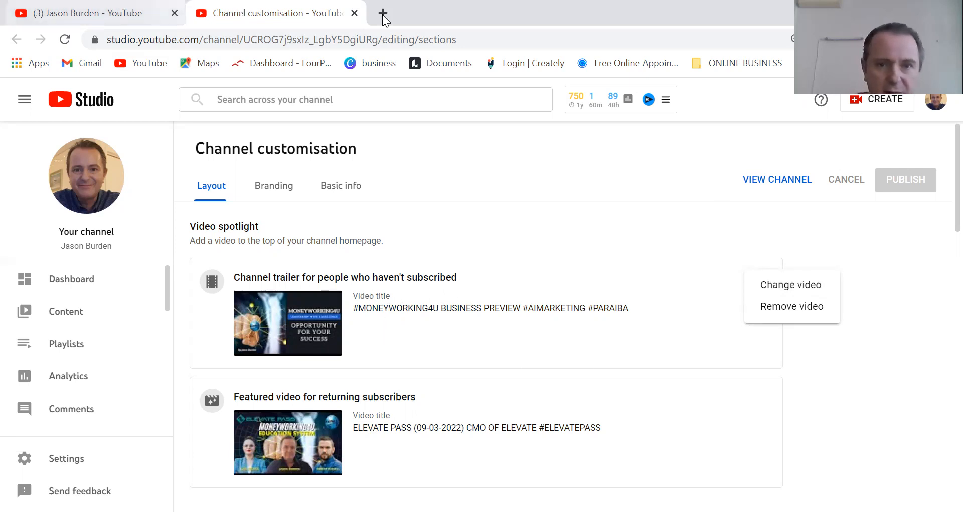
- Reopen the channel customisation page and look through the featured playlist sections in the homepage layout
click(355, 13)
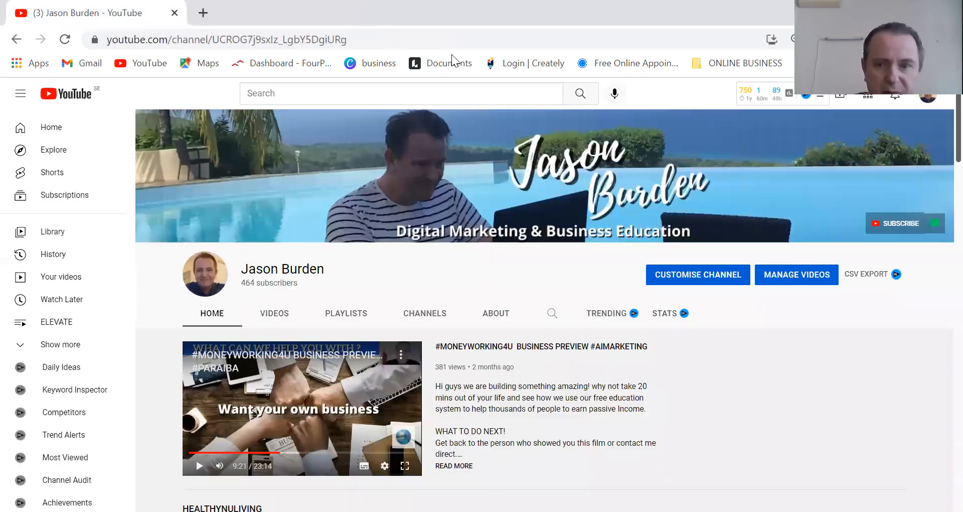
click(703, 277)
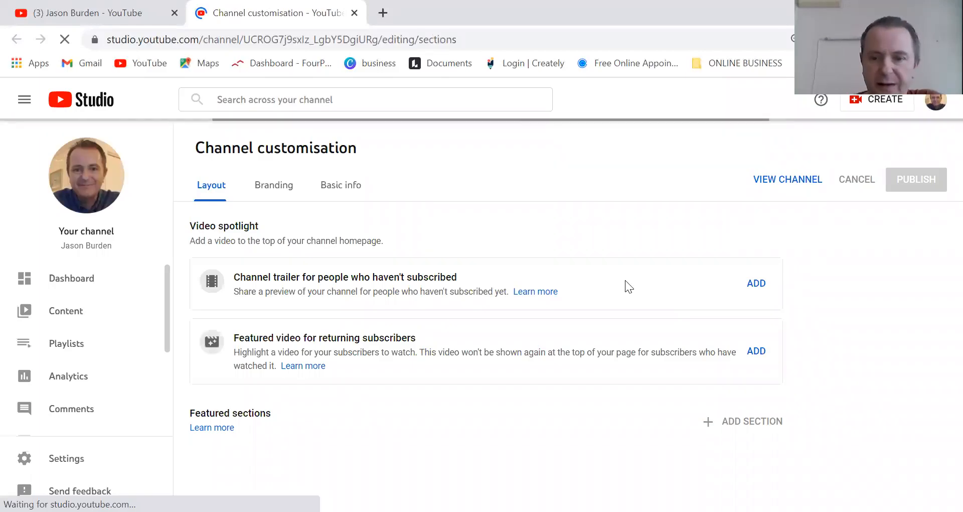
scroll(673, 341, down, 5)
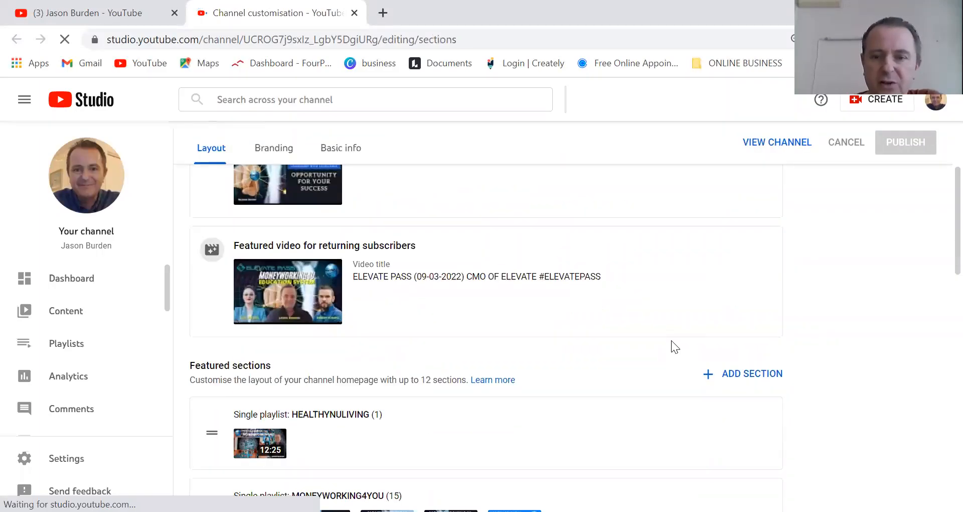
scroll(671, 340, down, 5)
scroll(672, 341, down, 2)
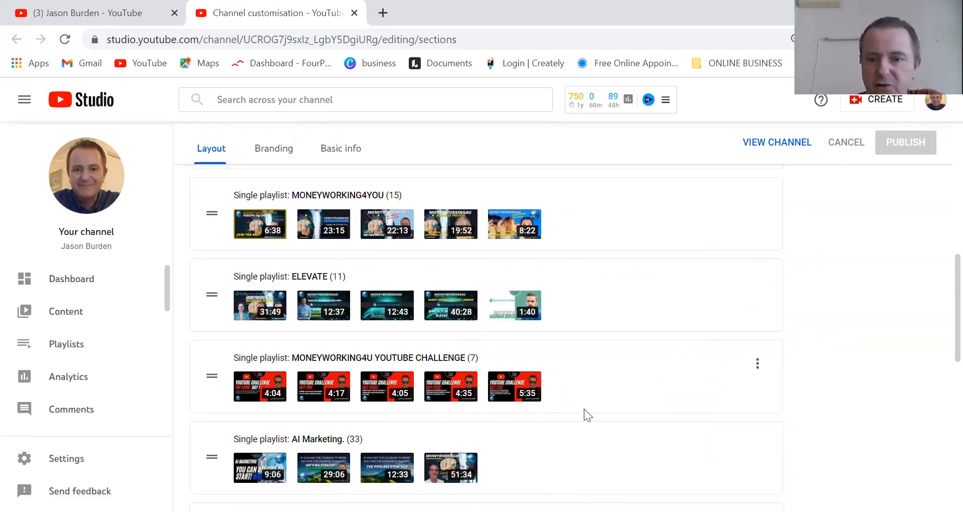
scroll(584, 408, up, 5)
scroll(584, 408, down, 2)
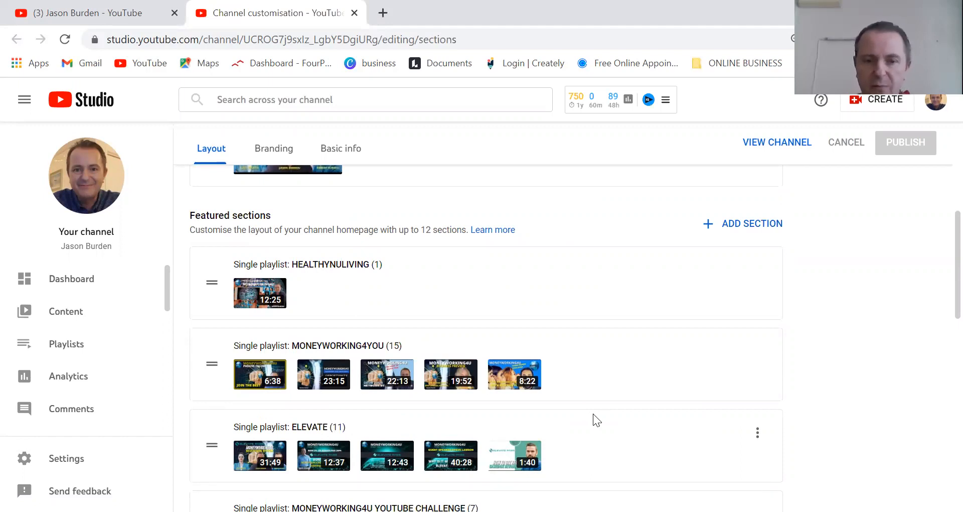
scroll(600, 386, down, 2)
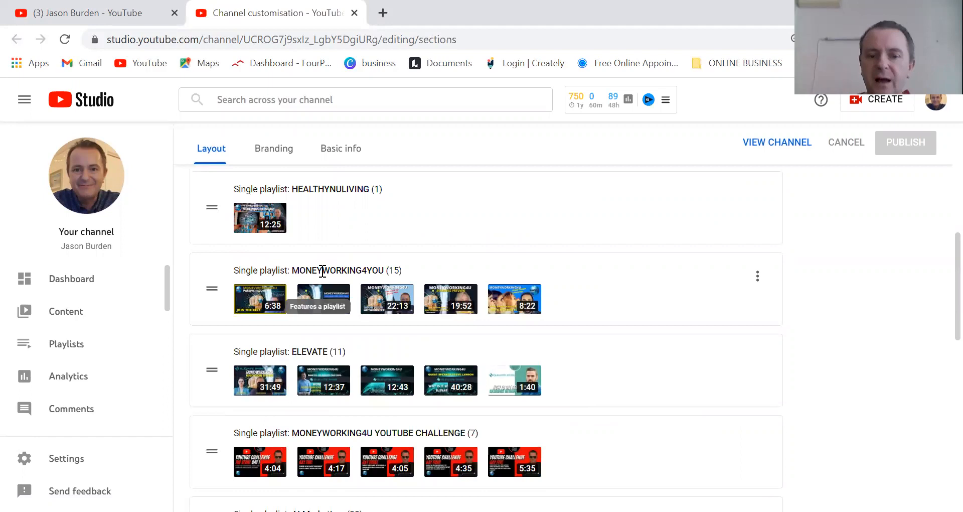
scroll(322, 271, down, 3)
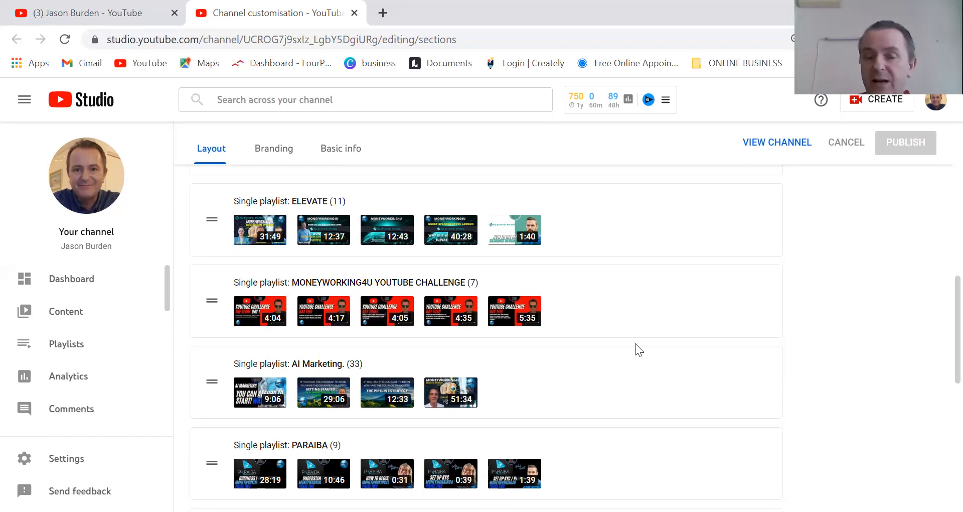
scroll(627, 344, up, 3)
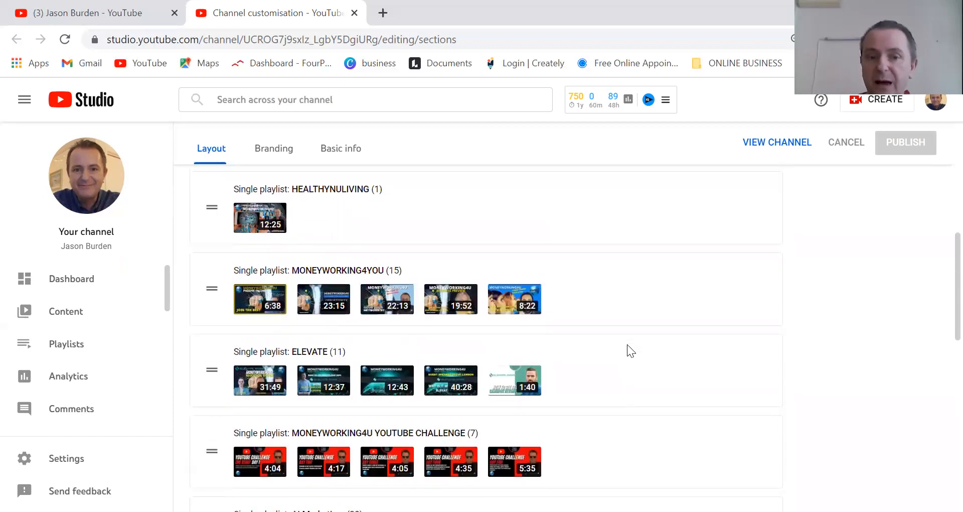
scroll(627, 346, down, 2)
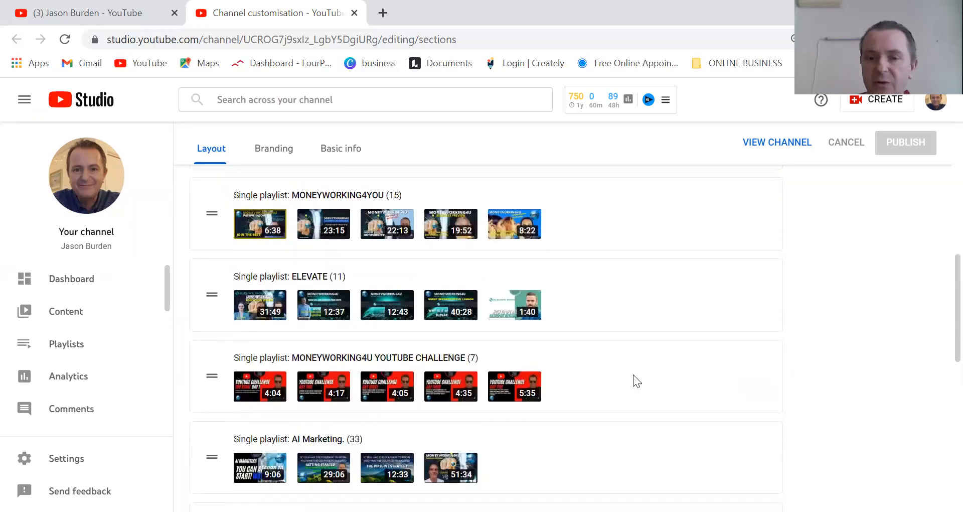
scroll(634, 377, up, 2)
scroll(633, 376, up, 3)
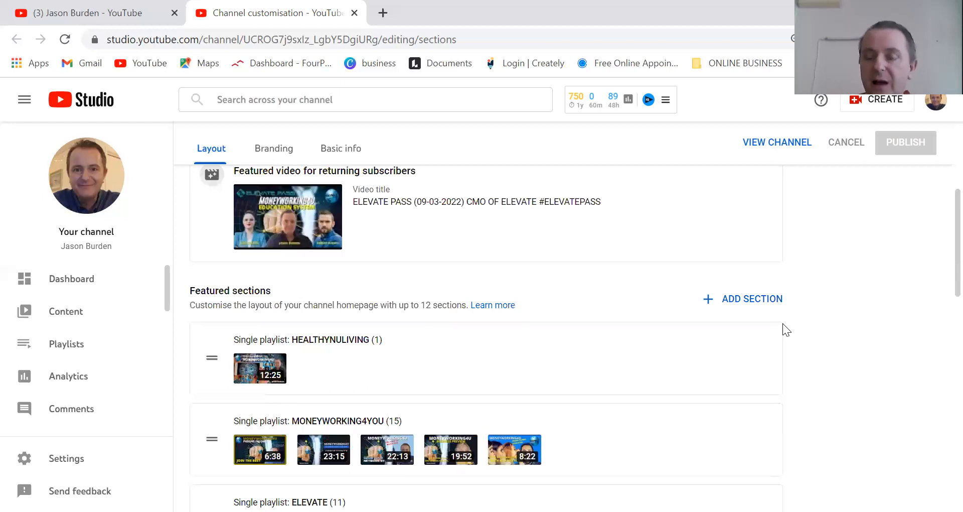
- Add a single-playlist section for "On The Right Road" to the channel homepage and check it in the featured sections
click(749, 304)
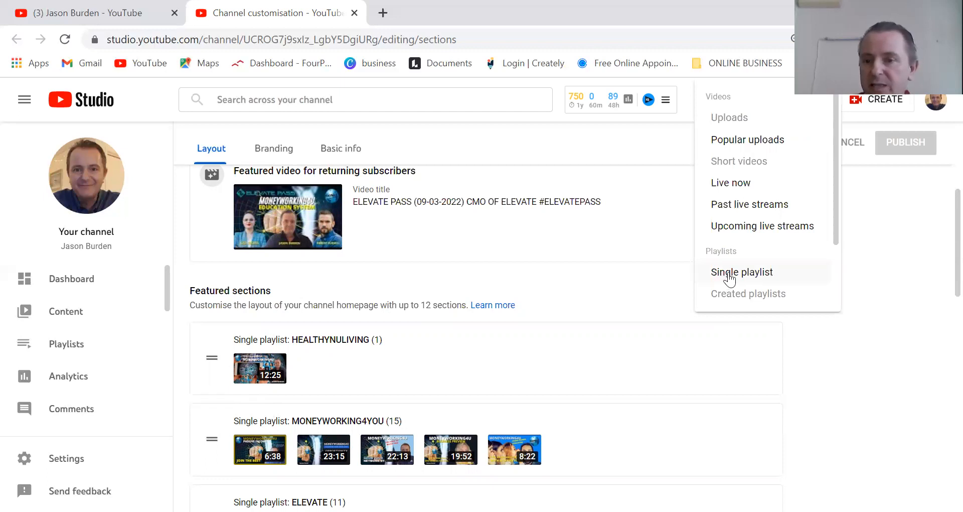
click(758, 273)
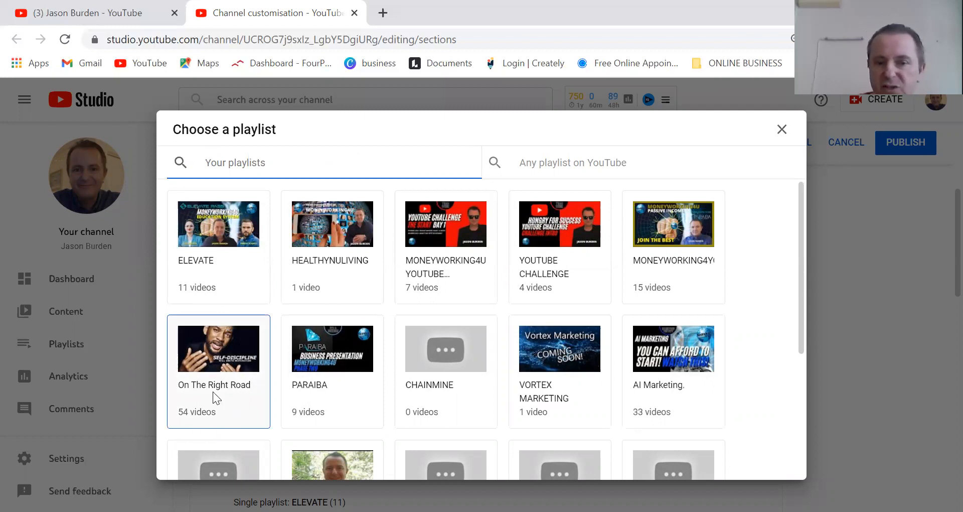
click(226, 362)
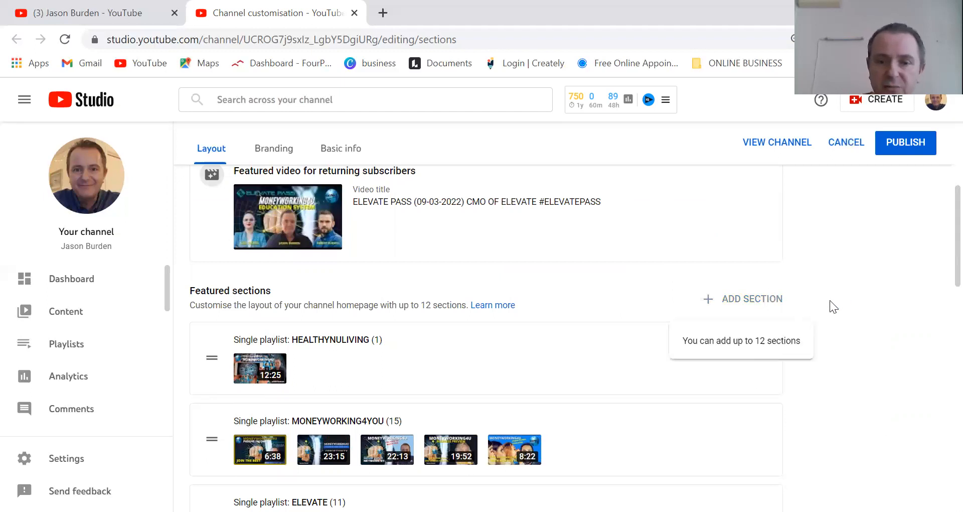
scroll(829, 300, down, 5)
scroll(829, 300, down, 10)
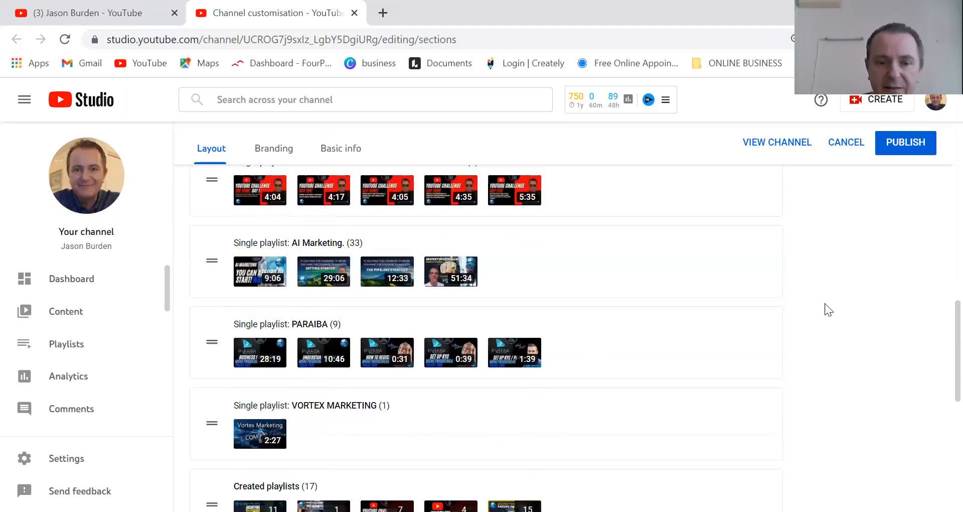
scroll(811, 306, down, 2)
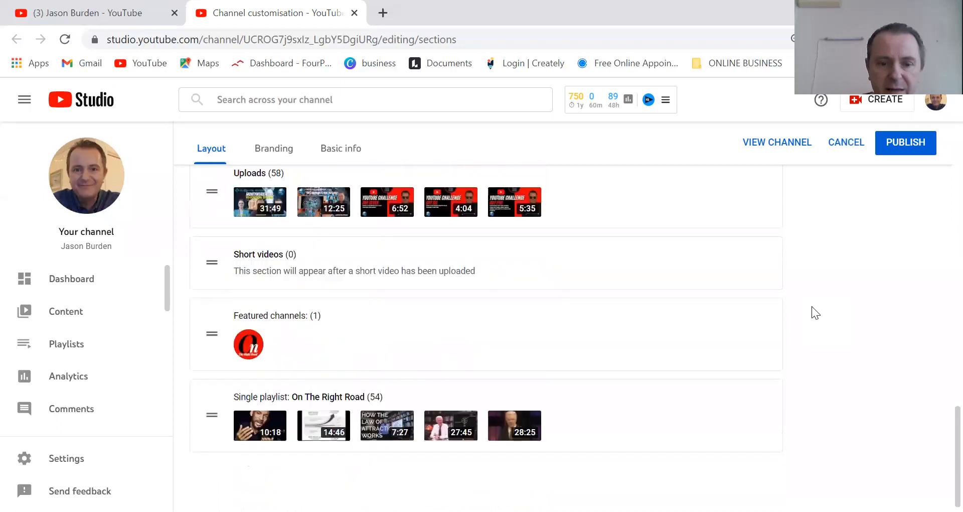
- Move the "On The Right Road" playlist section directly above Uploads, publish the homepage layout and close the customisation page
drag(209, 411, 208, 232)
scroll(494, 399, up, 2)
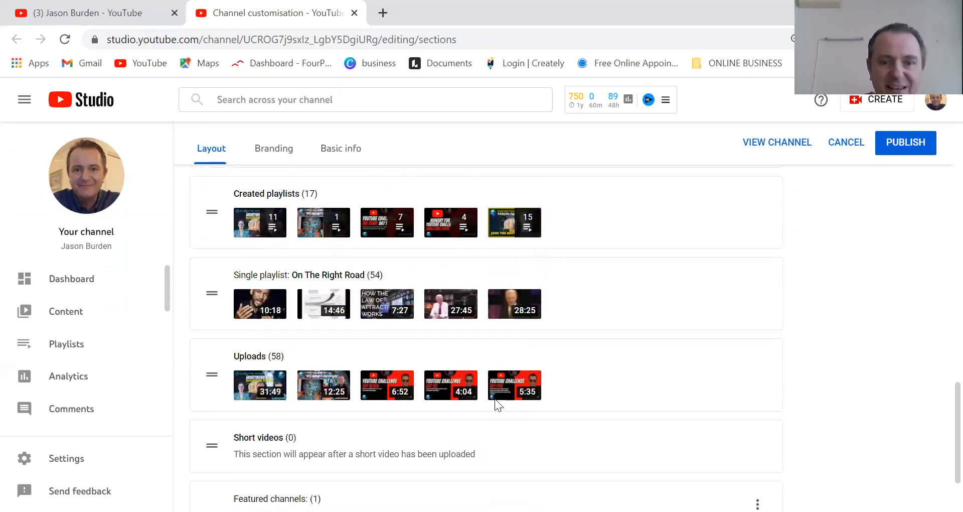
scroll(495, 398, up, 1)
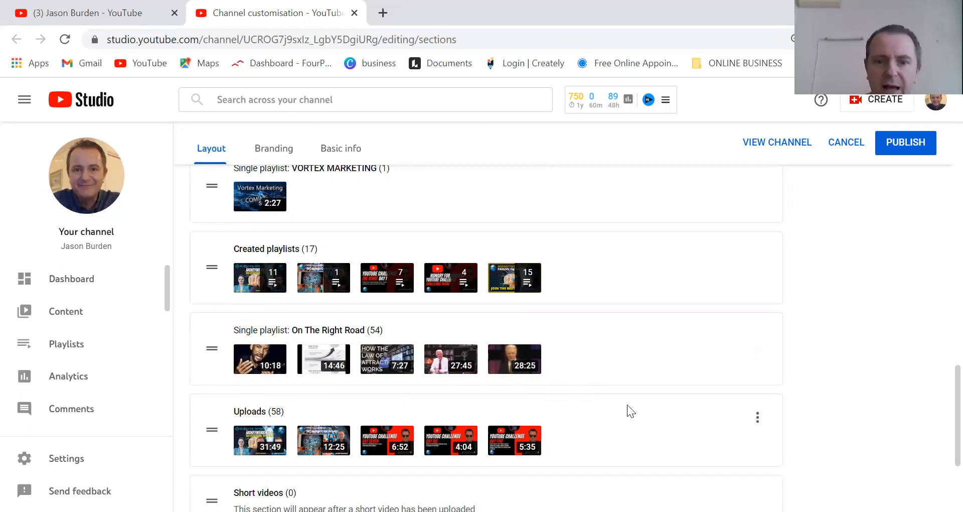
click(906, 151)
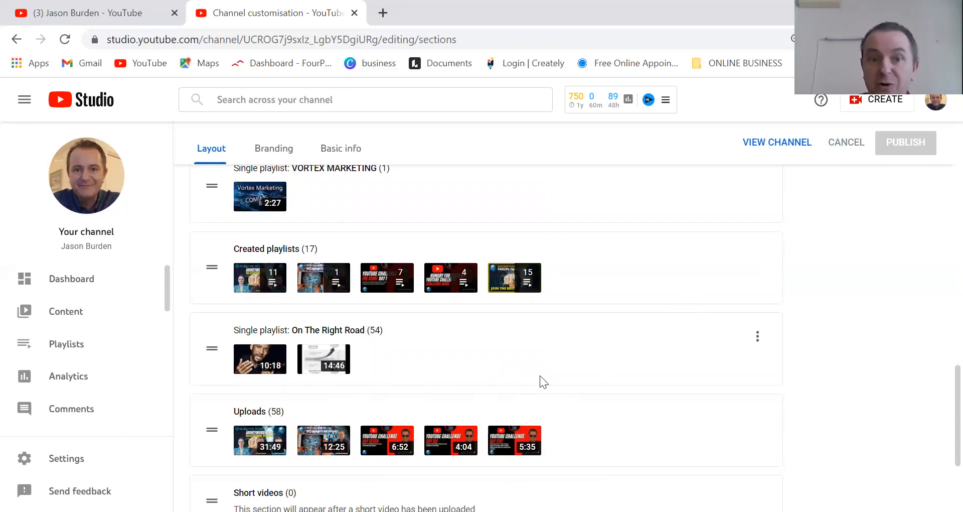
scroll(540, 375, up, 1)
scroll(540, 376, up, 15)
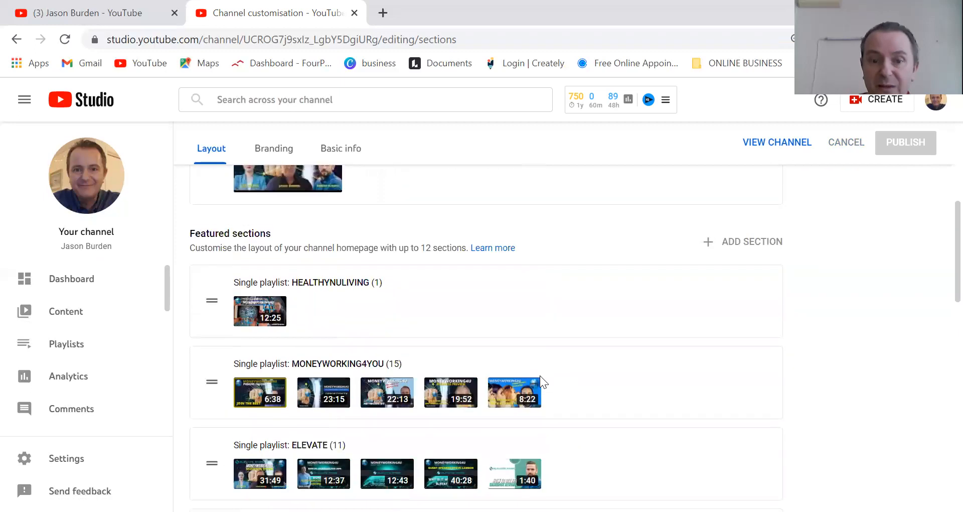
scroll(539, 375, up, 2)
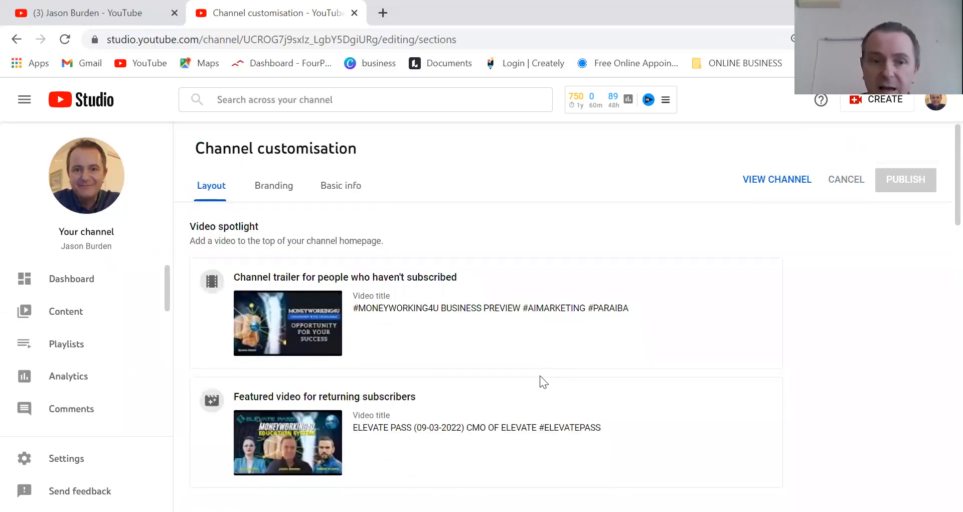
click(354, 13)
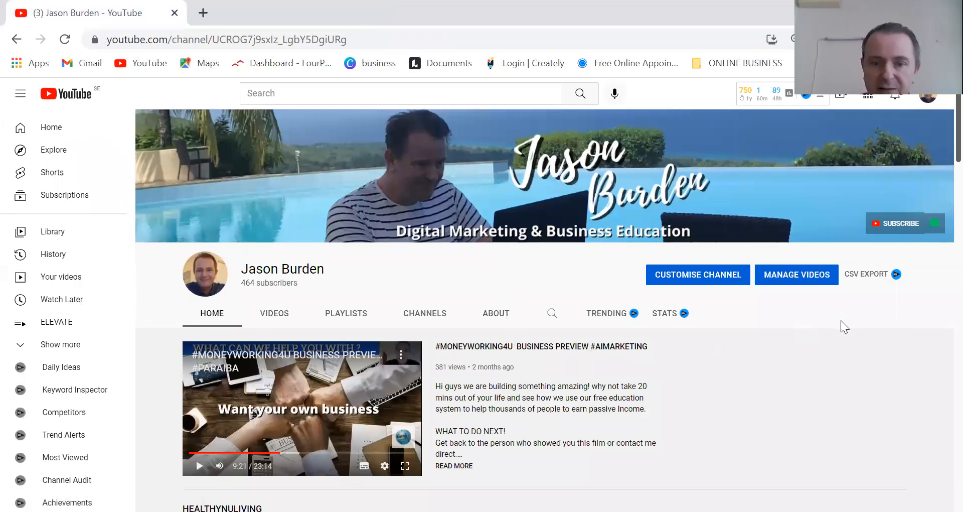
- Open the details of the "DAY 7 YOUTUBE CHALLENGE" video from the channel content and review its description, thumbnail and playlist setting
click(795, 275)
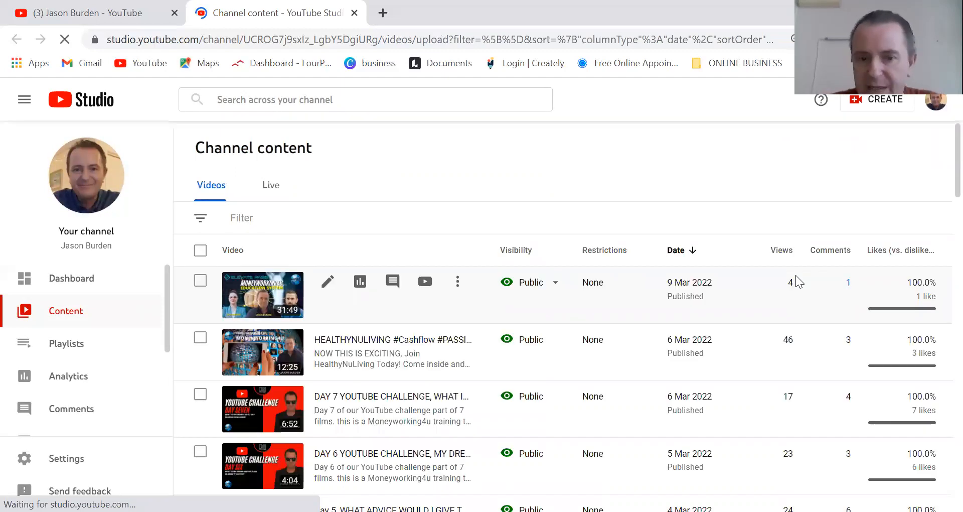
scroll(470, 302, down, 2)
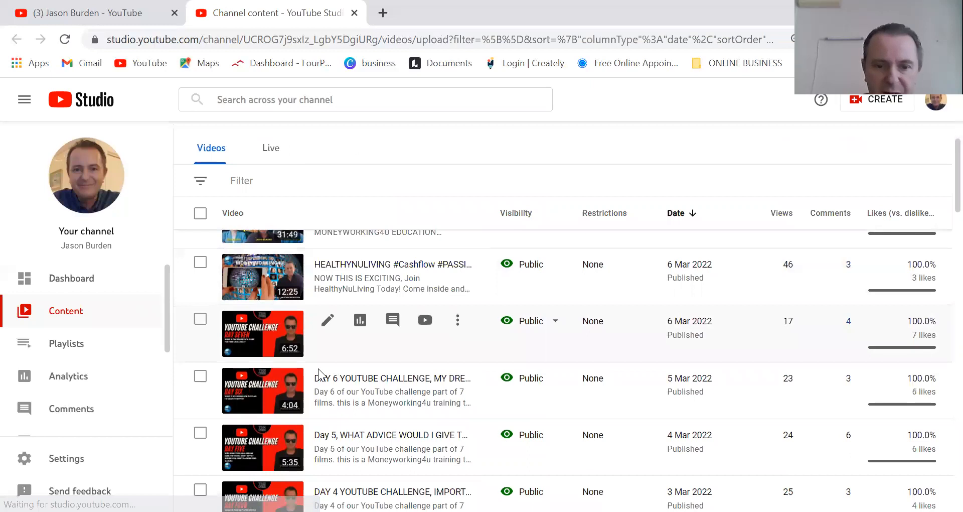
click(329, 321)
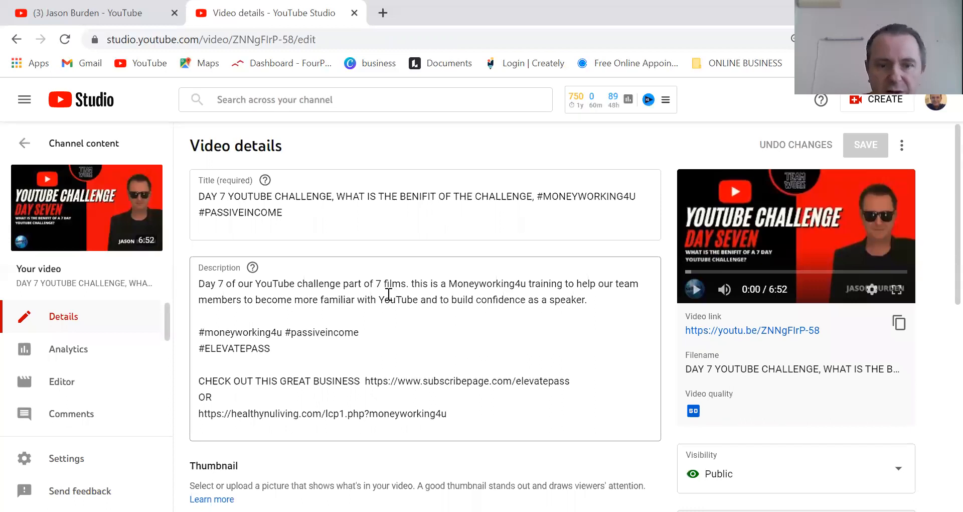
scroll(382, 300, down, 4)
scroll(375, 303, down, 1)
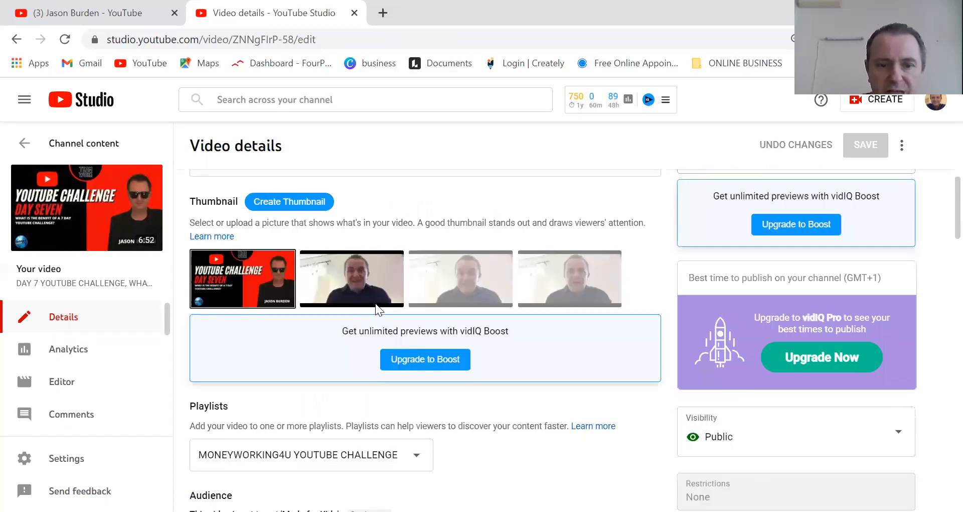
scroll(266, 319, down, 3)
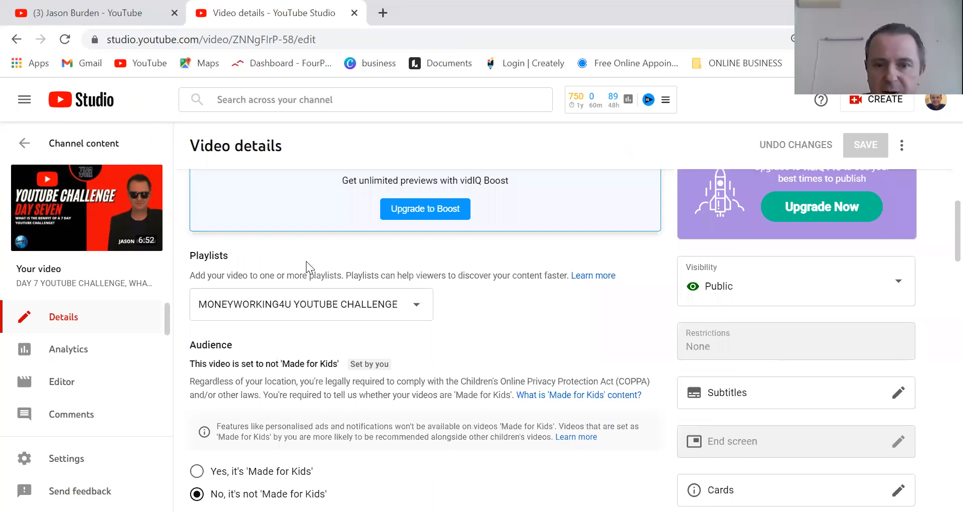
- Show the video's playlist choices and the new-playlist form, leave both without creating a playlist and close the video details
click(417, 304)
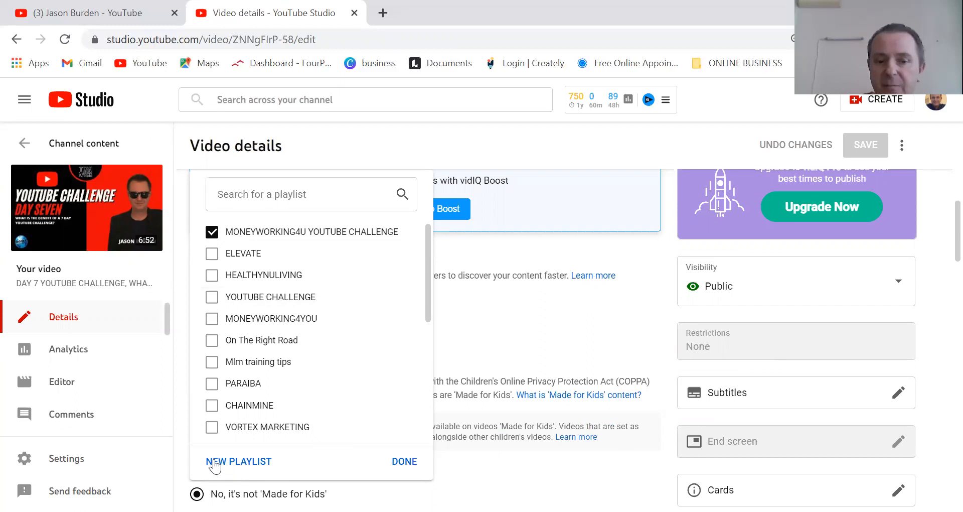
click(243, 459)
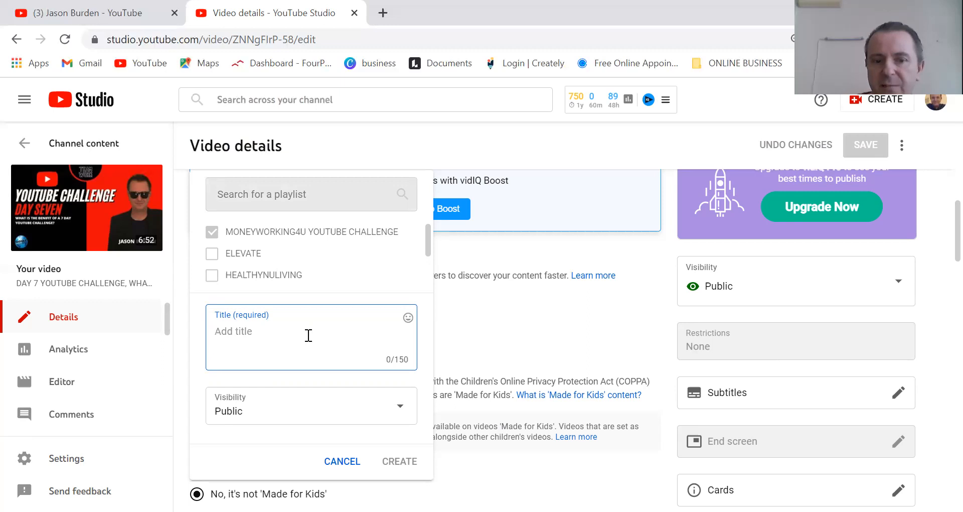
click(342, 461)
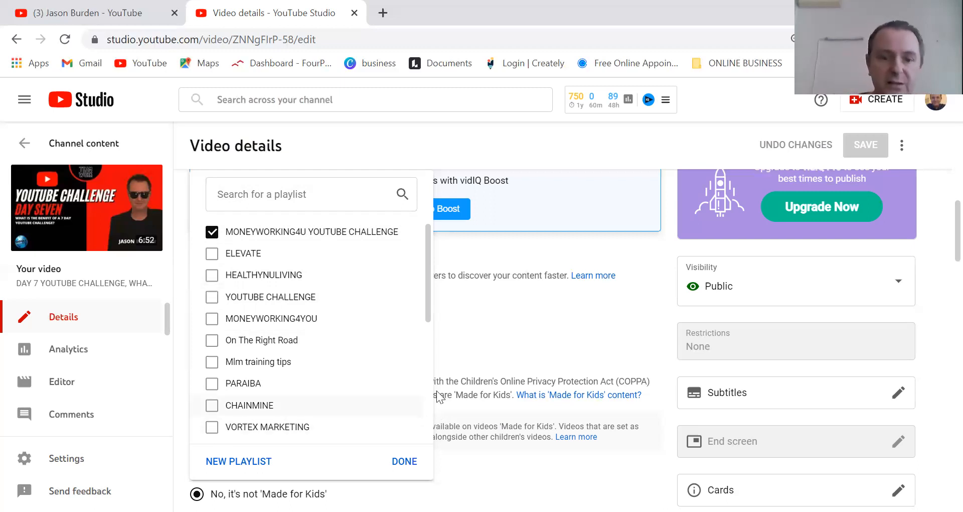
click(402, 462)
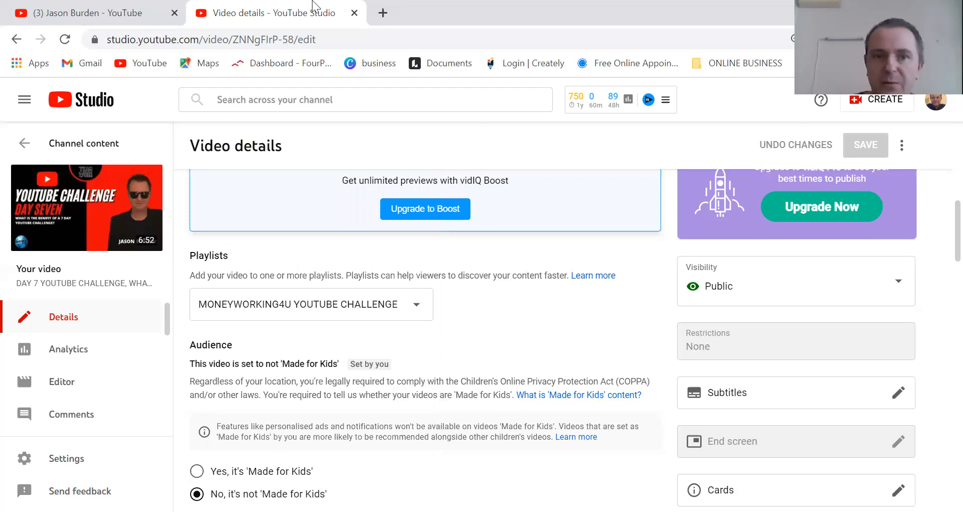
click(353, 12)
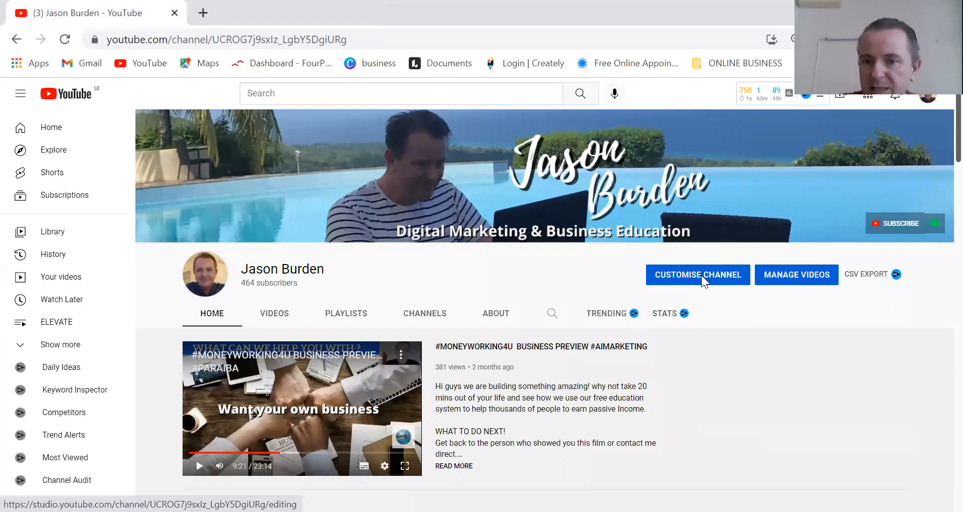
- Return to the channel's customisation layout and examine the order of its single-playlist sections
click(701, 275)
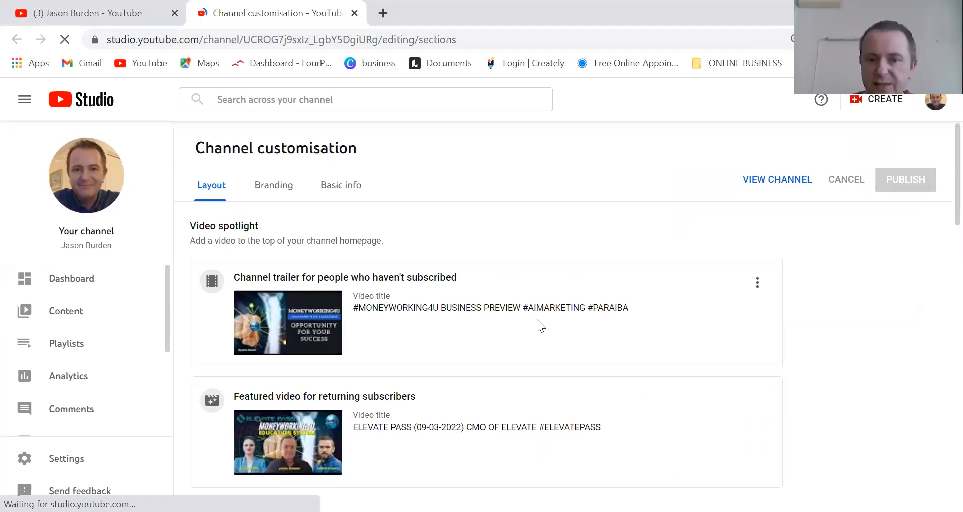
scroll(537, 320, down, 3)
scroll(591, 317, down, 5)
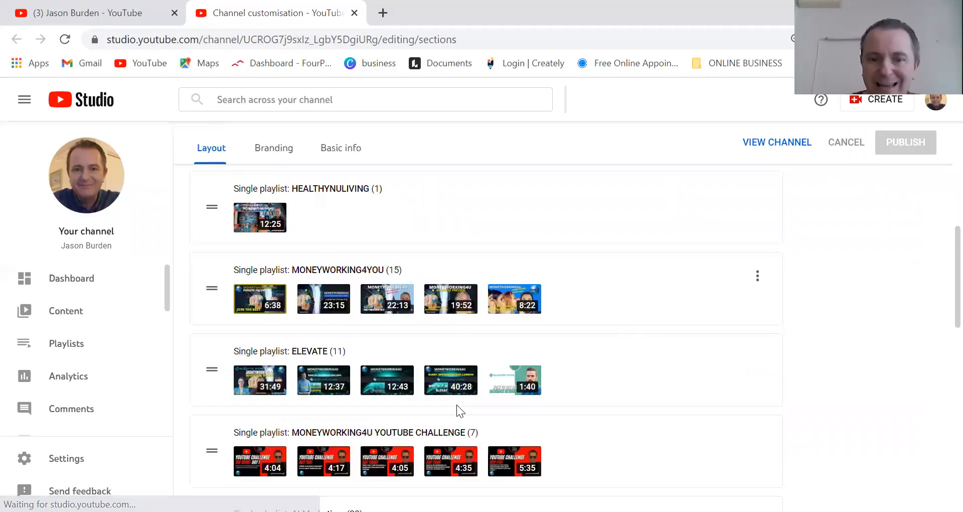
scroll(448, 309, down, 2)
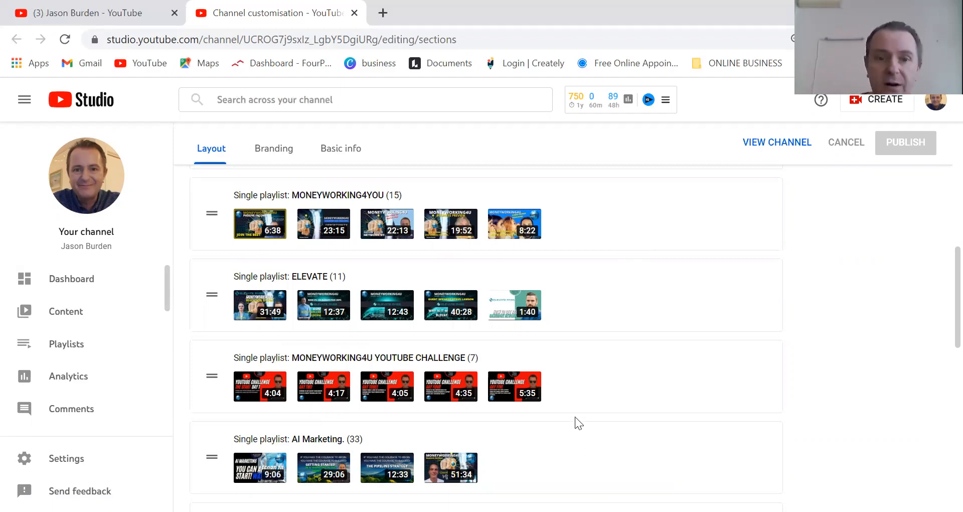
scroll(575, 414, up, 1)
scroll(261, 216, up, 10)
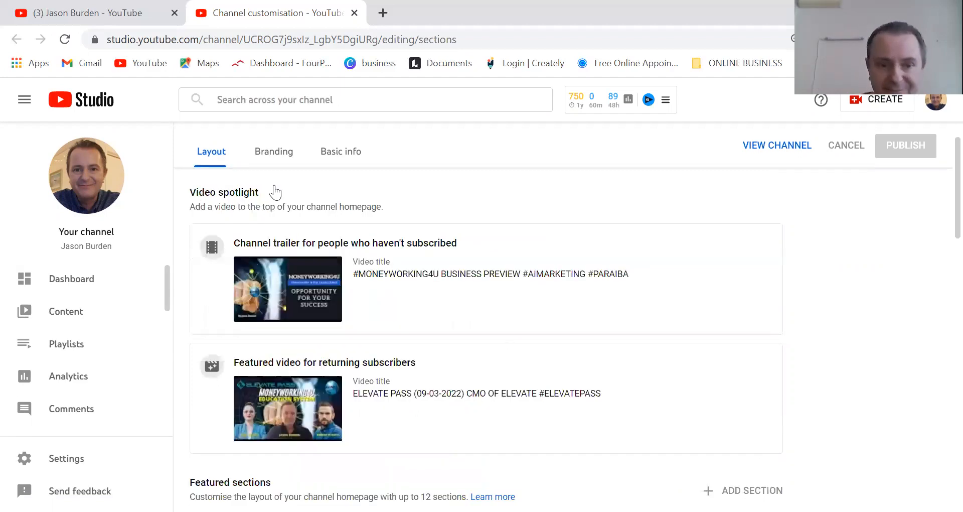
- Review the channel's branding settings for the profile picture, banner image and video watermark
click(274, 151)
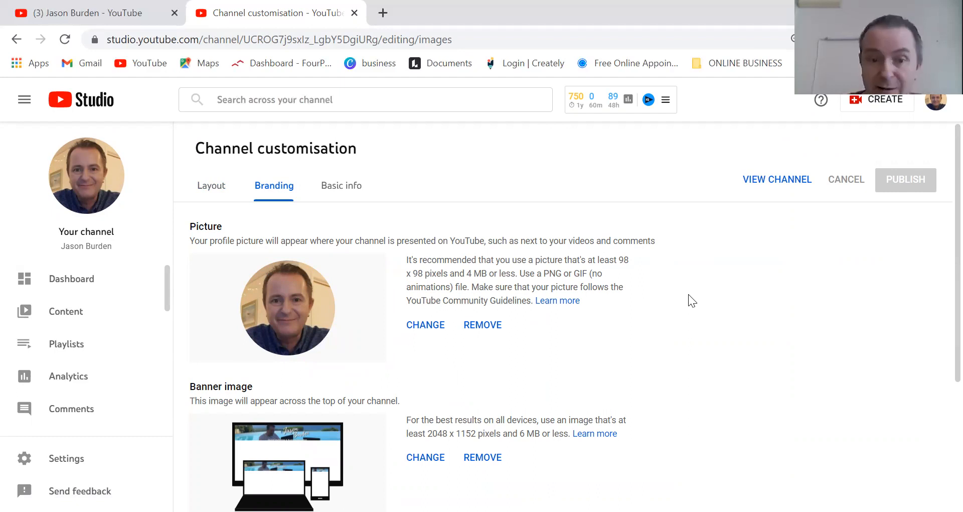
scroll(479, 255, down, 2)
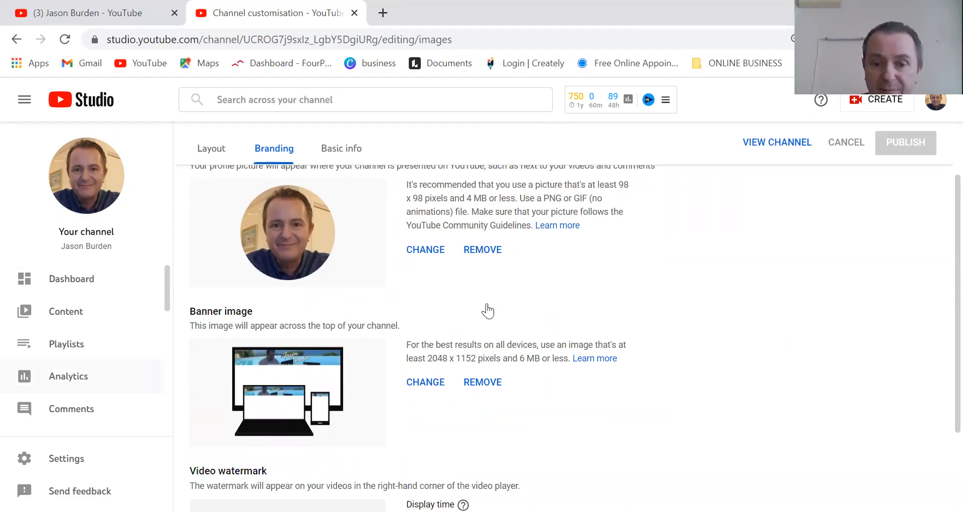
scroll(488, 311, down, 2)
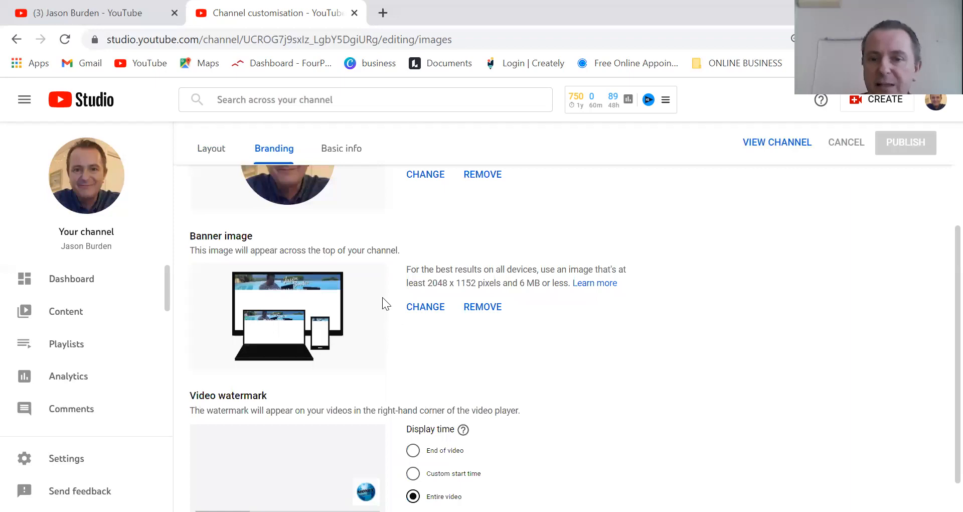
scroll(382, 298, up, 2)
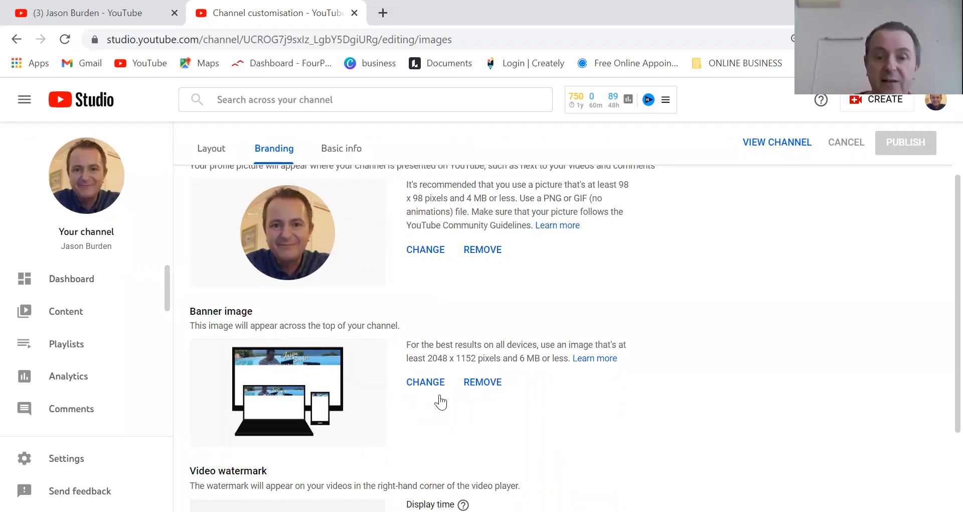
scroll(439, 401, down, 2)
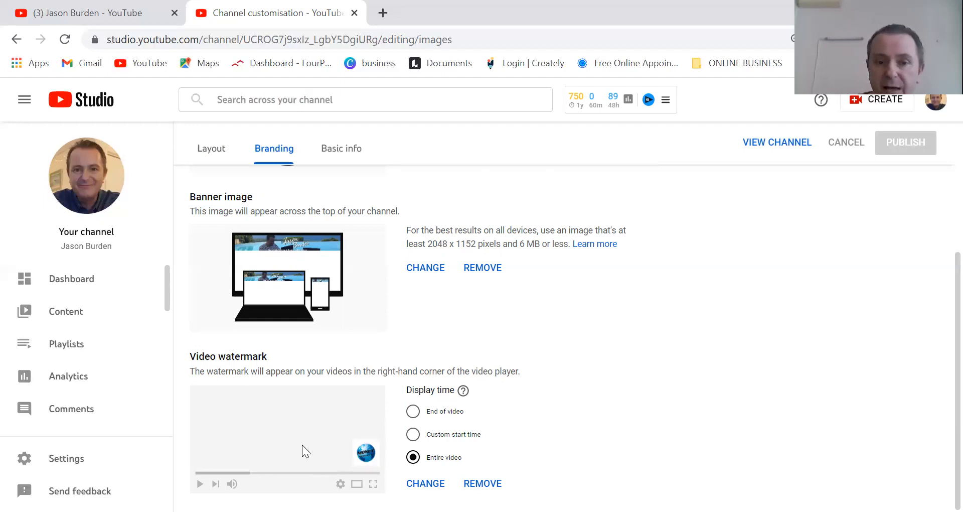
- Open the channel's basic info and review its description and channel URL
click(339, 152)
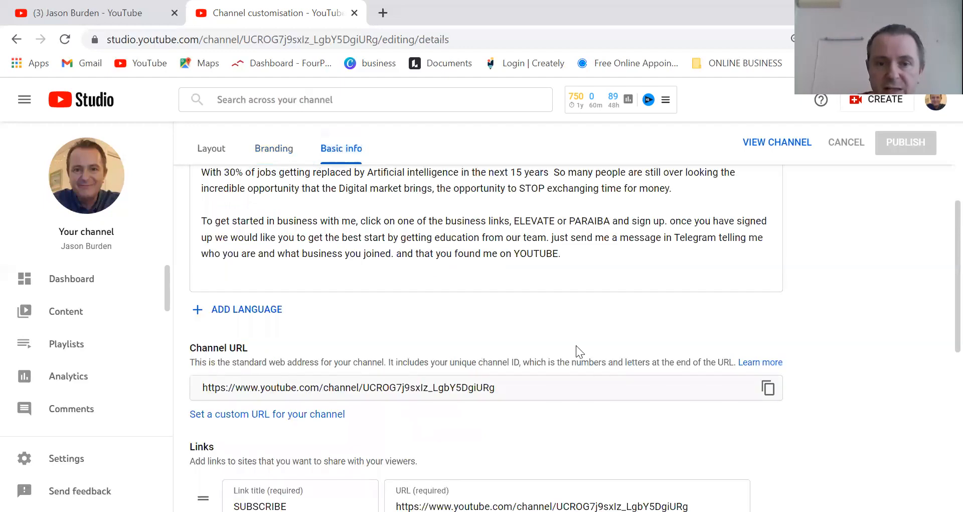
scroll(577, 345, up, 4)
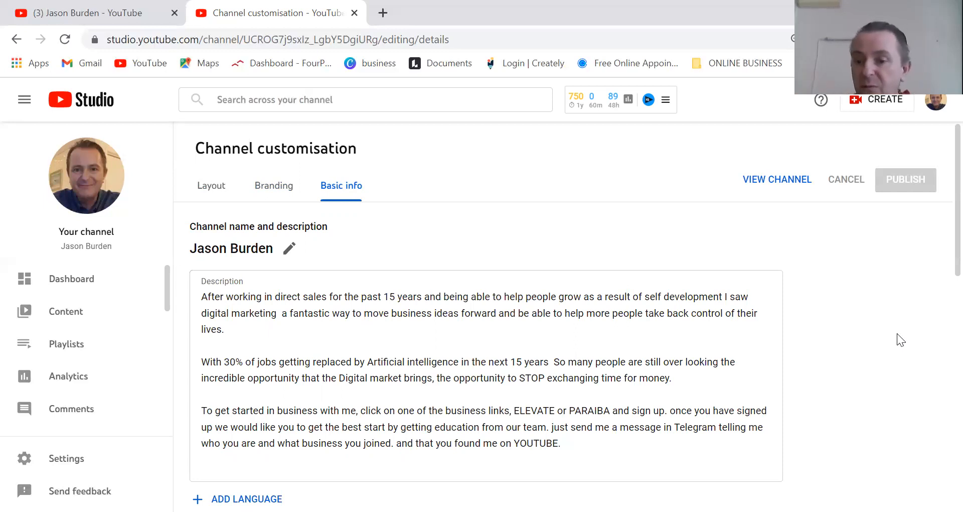
scroll(792, 345, down, 3)
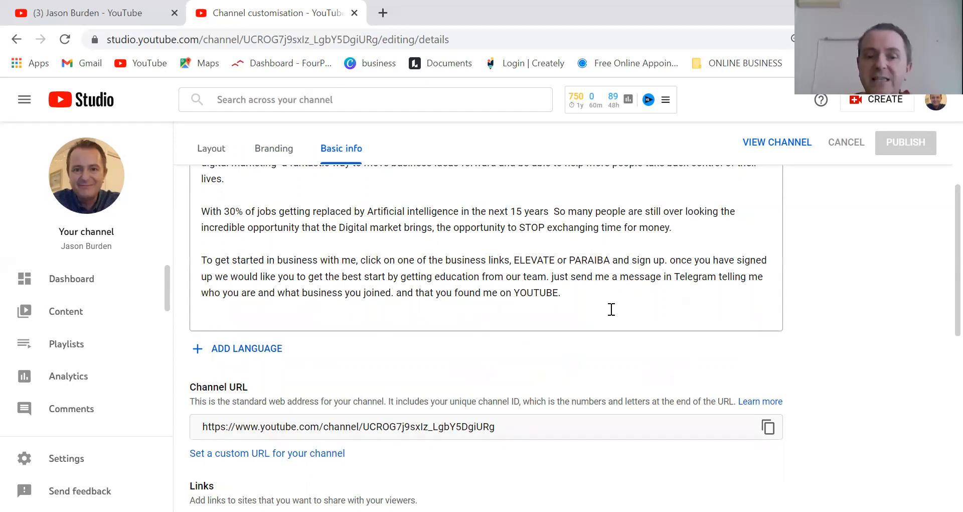
scroll(596, 306, down, 3)
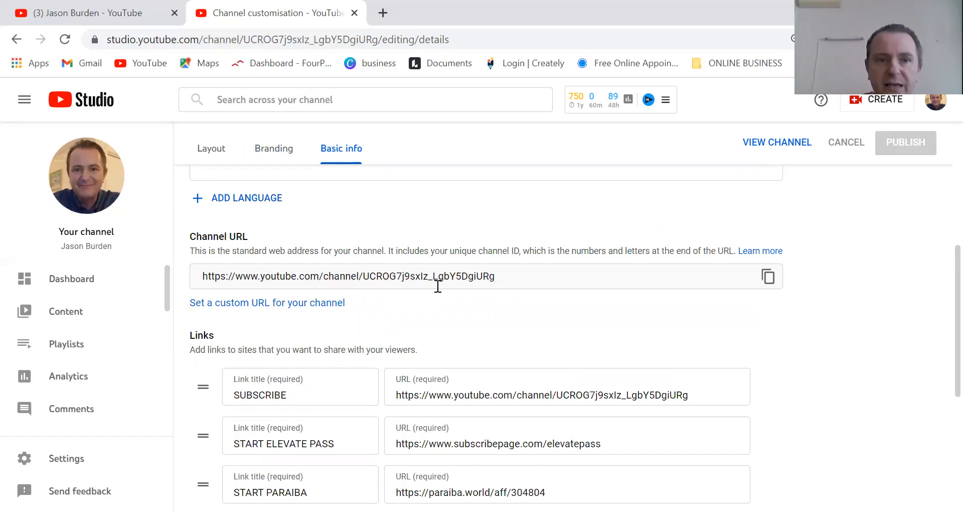
- Highlight the full web address of the public channel page for comparison and return to the channel's basic info
click(113, 11)
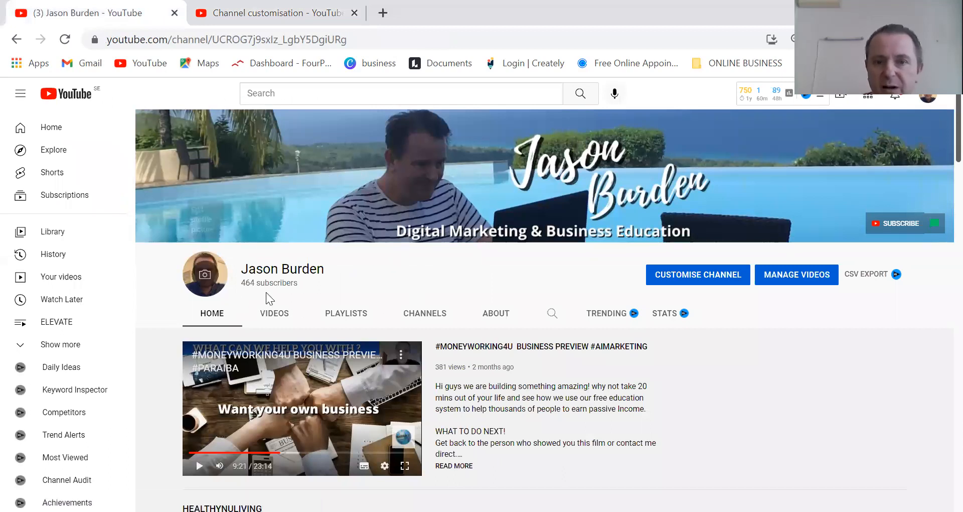
drag(361, 38, 103, 44)
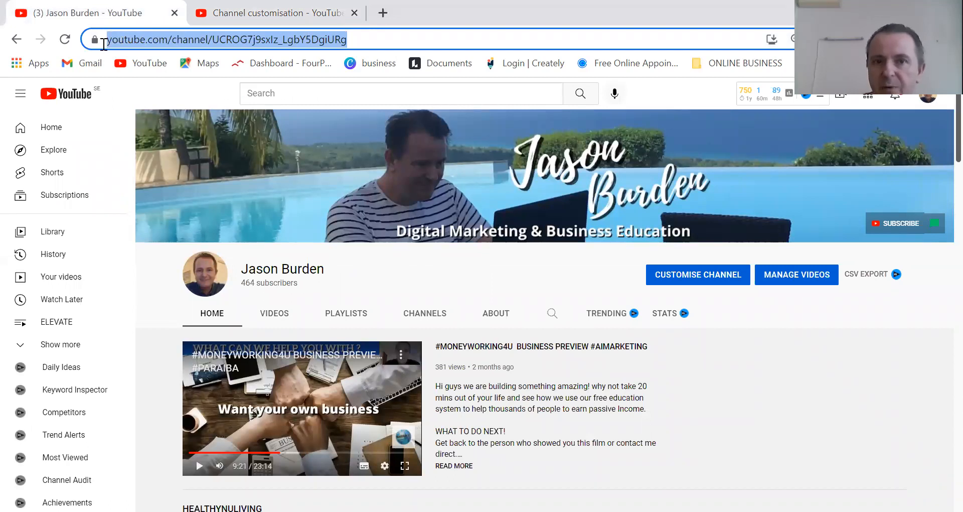
click(241, 13)
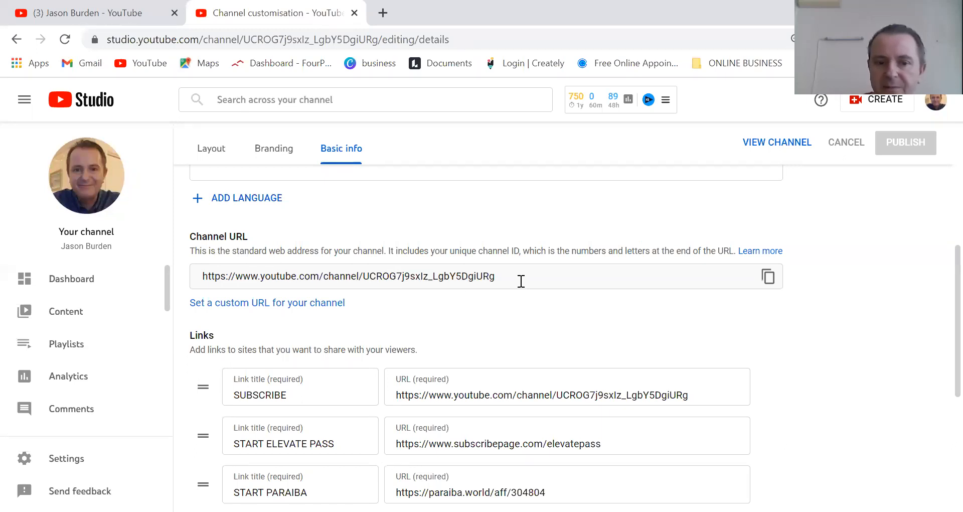
- Review the channel's link titles and URLs and the setting for links on the banner
scroll(521, 281, down, 1)
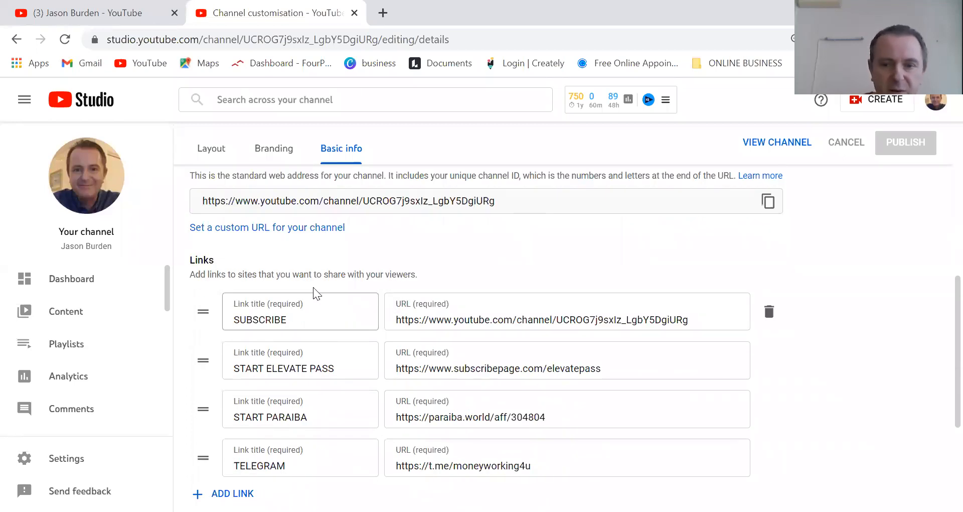
scroll(348, 370, down, 1)
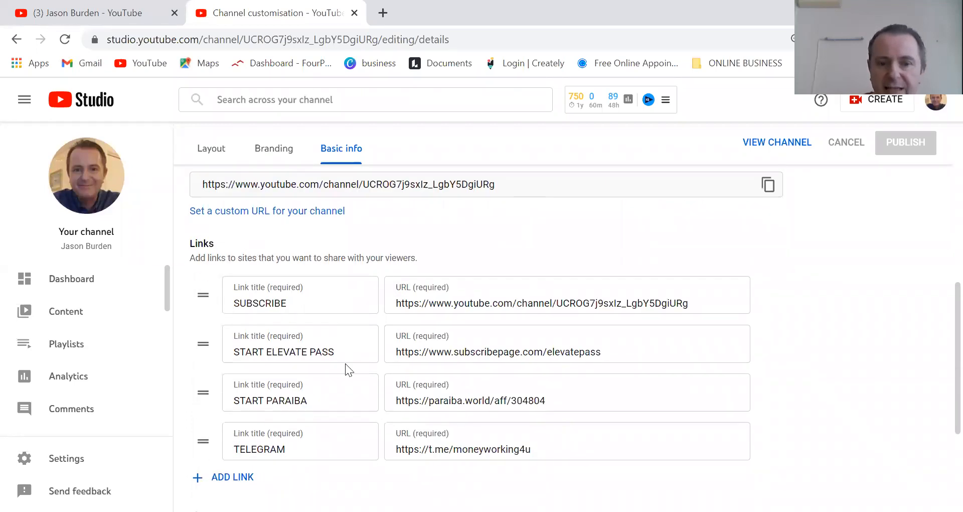
scroll(345, 363, down, 2)
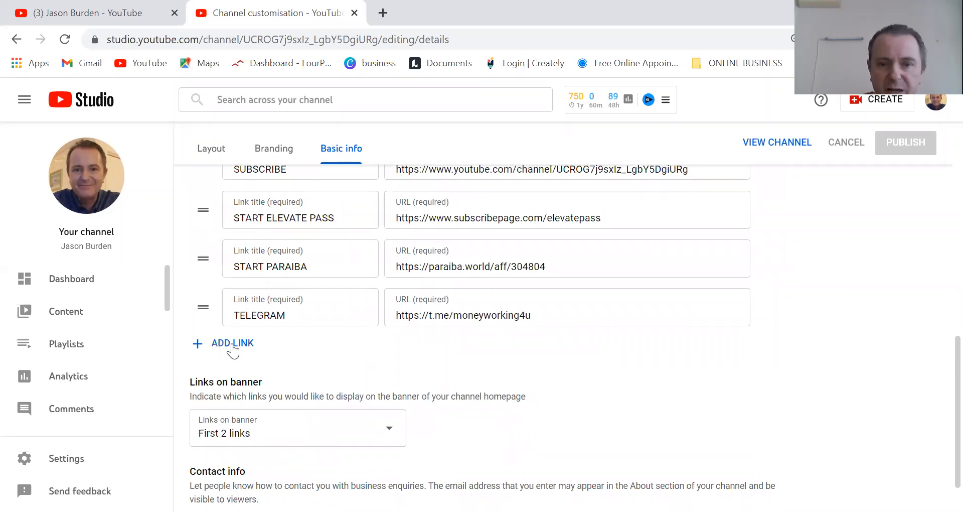
- Review the channel's links, the links-on-banner setting and the contact email in the basic info
scroll(352, 351, up, 3)
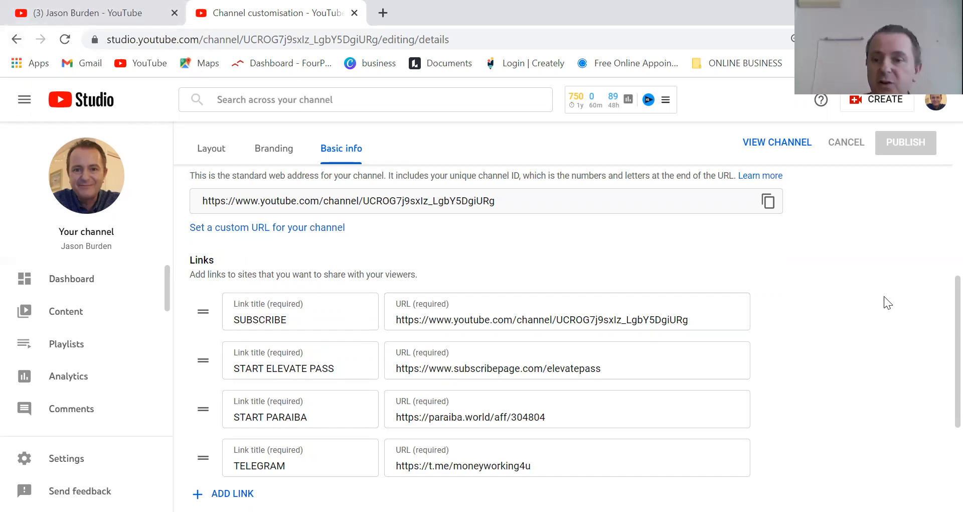
scroll(574, 325, down, 2)
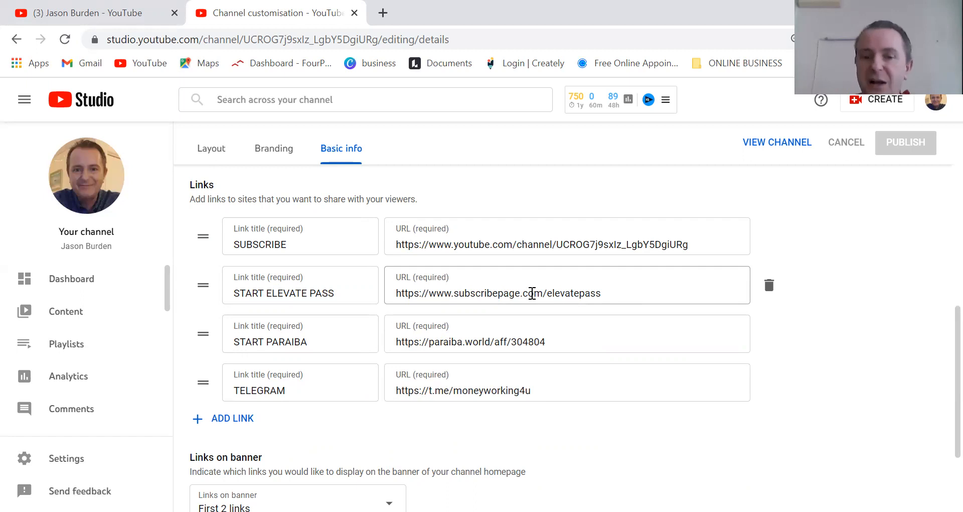
scroll(533, 294, up, 3)
scroll(535, 308, down, 6)
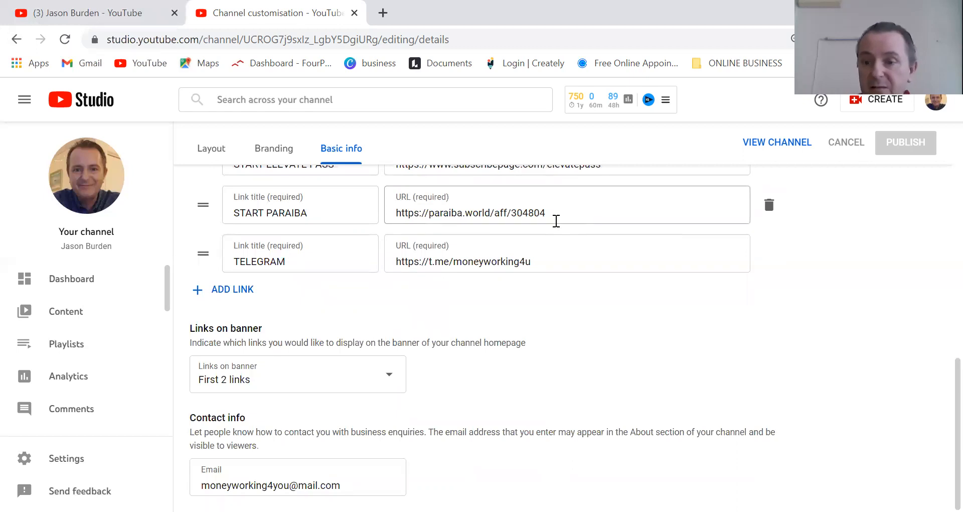
scroll(556, 221, up, 2)
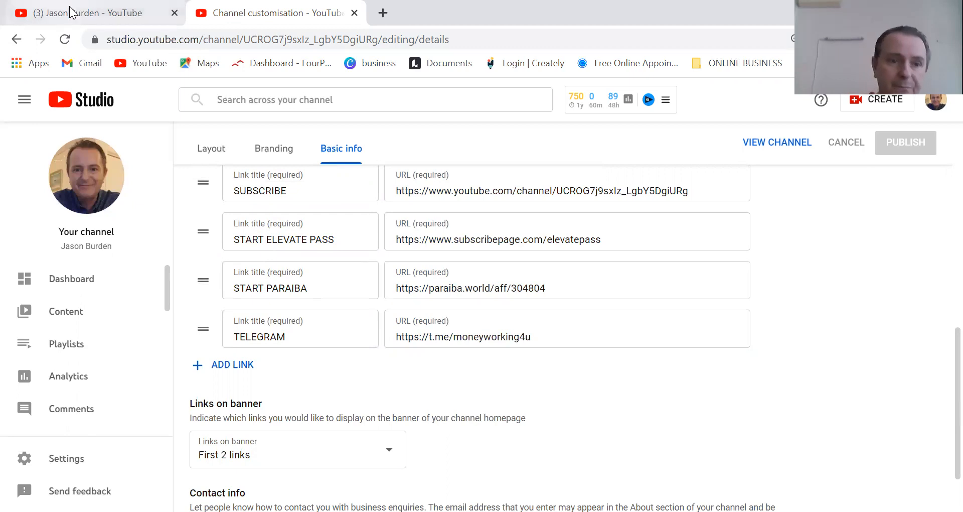
- Switch to the public channel page and look over its banner, featured video and first playlist sections
click(90, 15)
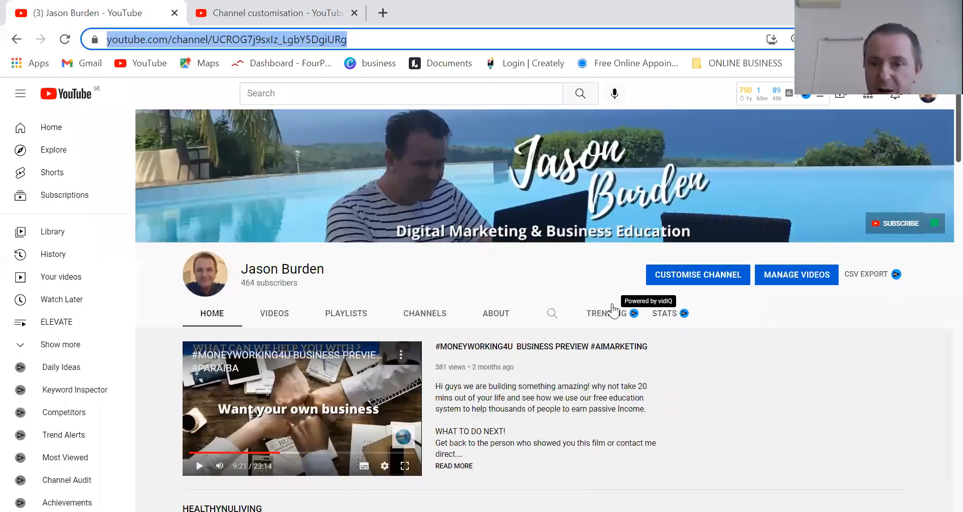
scroll(591, 367, down, 6)
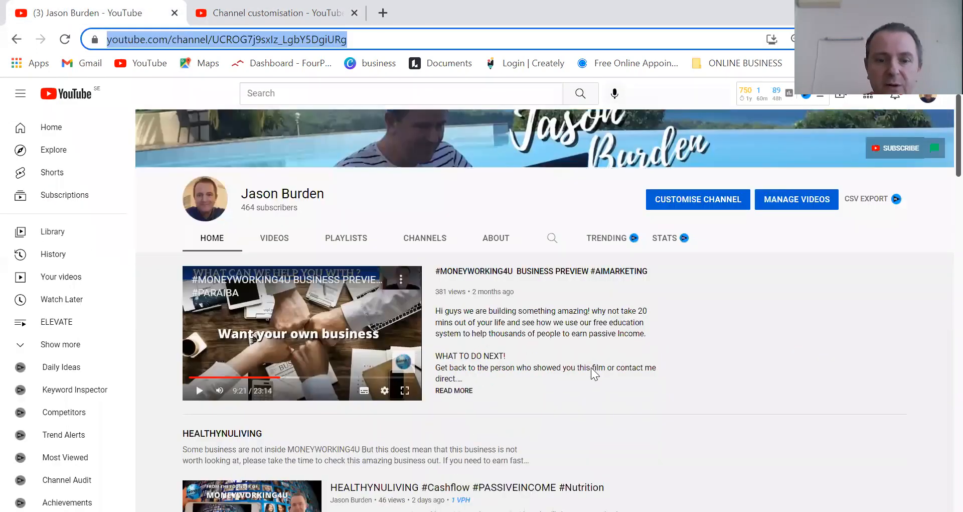
scroll(652, 313, down, 5)
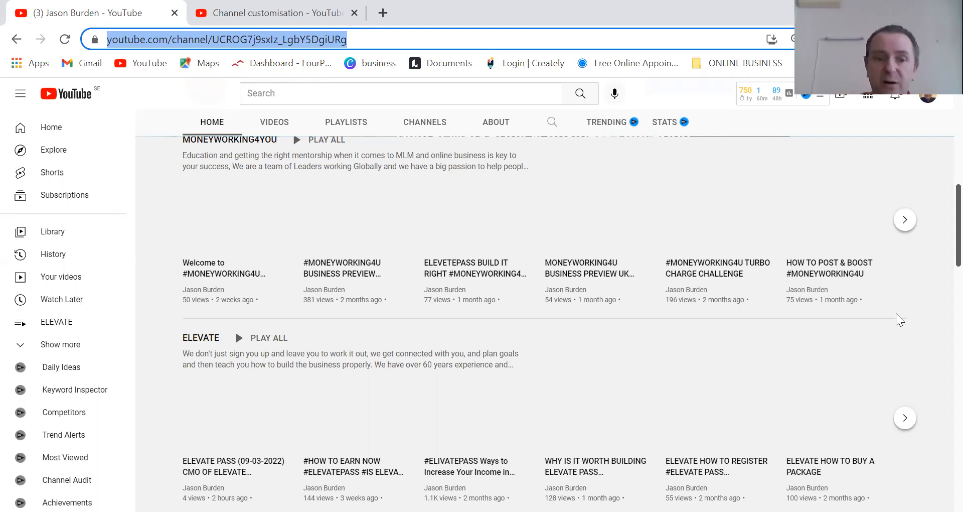
scroll(456, 331, up, 10)
scroll(449, 321, down, 1)
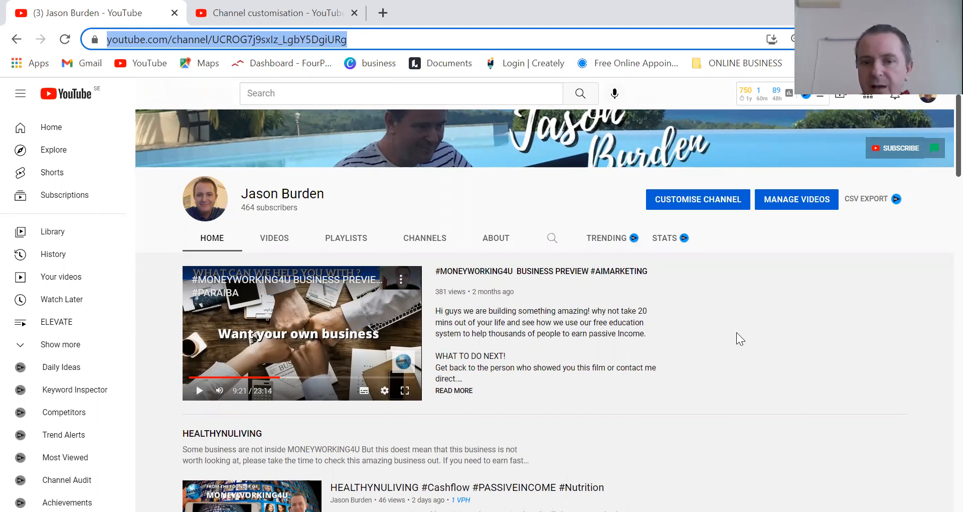
- Examine the public homepage's playlist sections down to the created playlists, and close the public page
scroll(737, 332, down, 14)
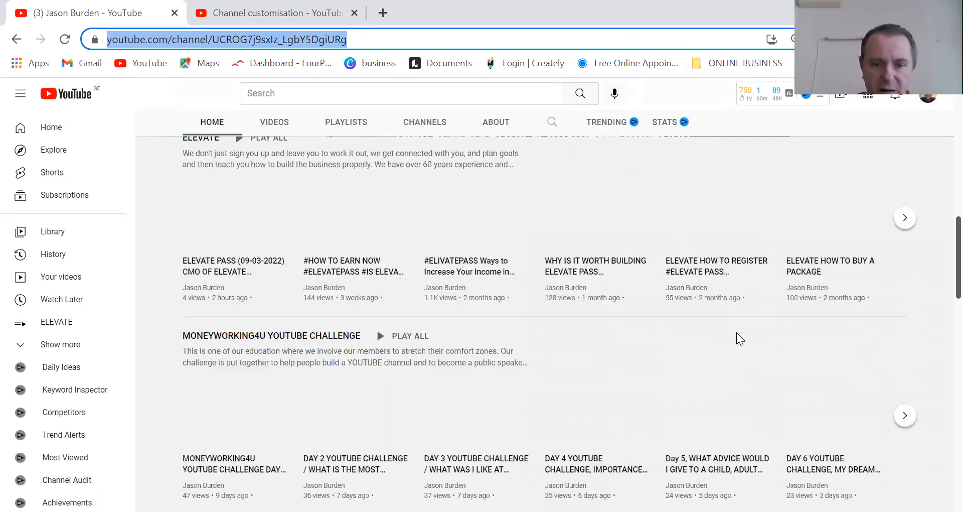
scroll(736, 333, down, 4)
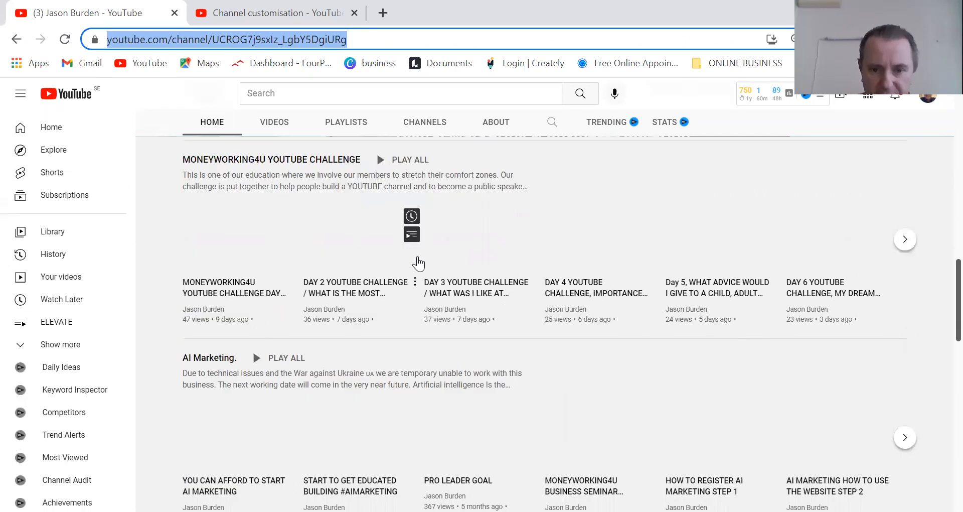
scroll(400, 341, down, 5)
scroll(400, 341, up, 10)
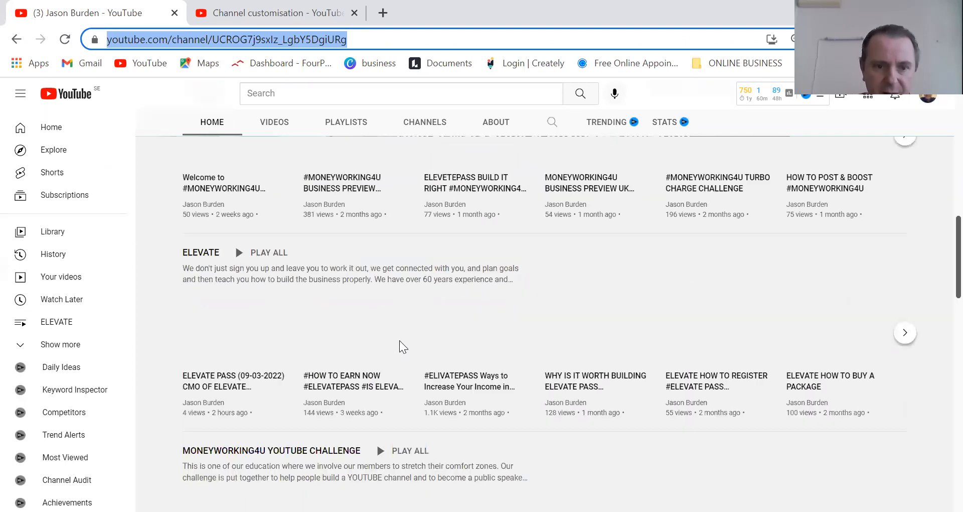
scroll(399, 340, up, 3)
scroll(399, 341, down, 4)
scroll(399, 341, down, 8)
scroll(399, 340, down, 5)
scroll(400, 341, down, 8)
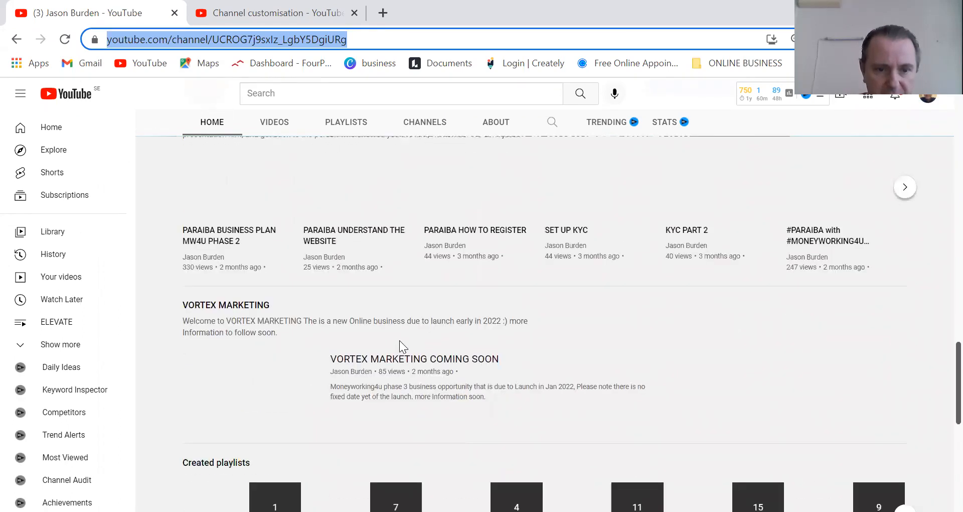
scroll(399, 340, up, 20)
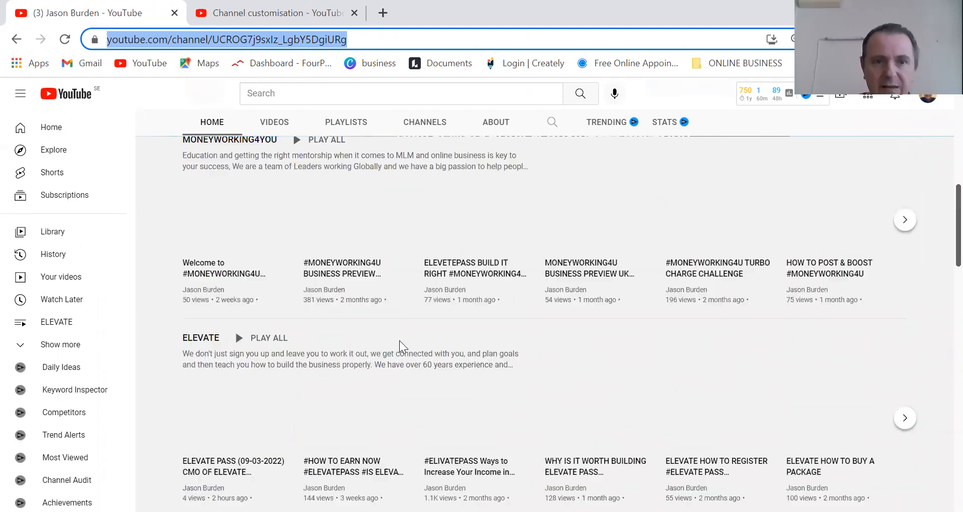
click(175, 14)
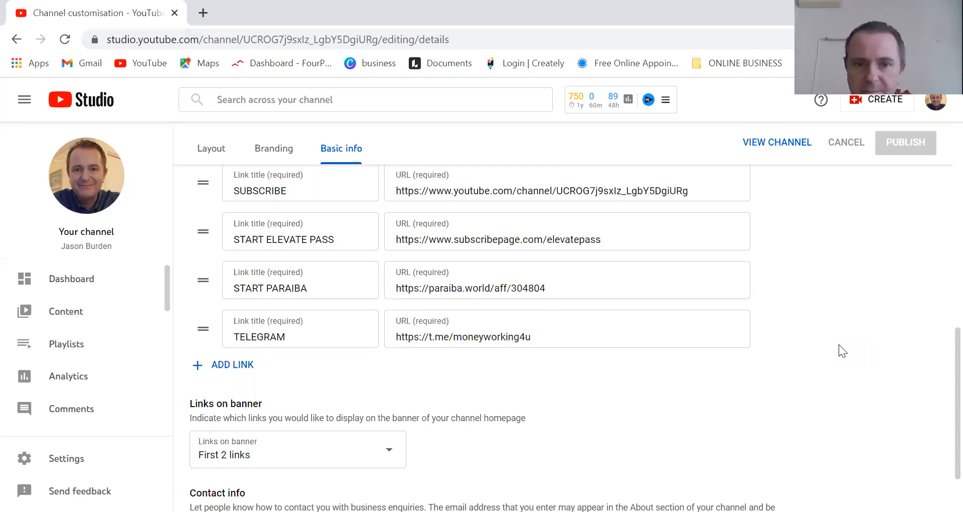
- Review the channel name and description at the start of the basic info
scroll(840, 346, up, 10)
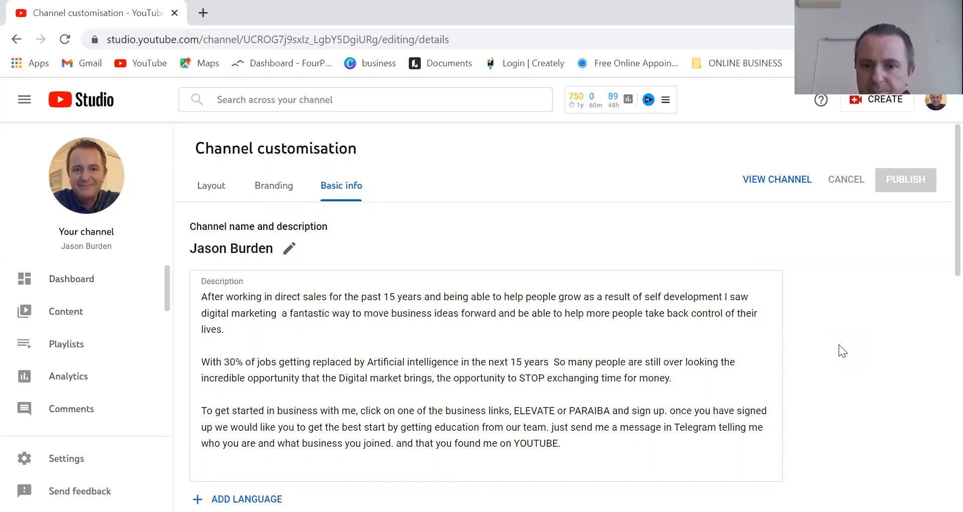
scroll(848, 303, down, 2)
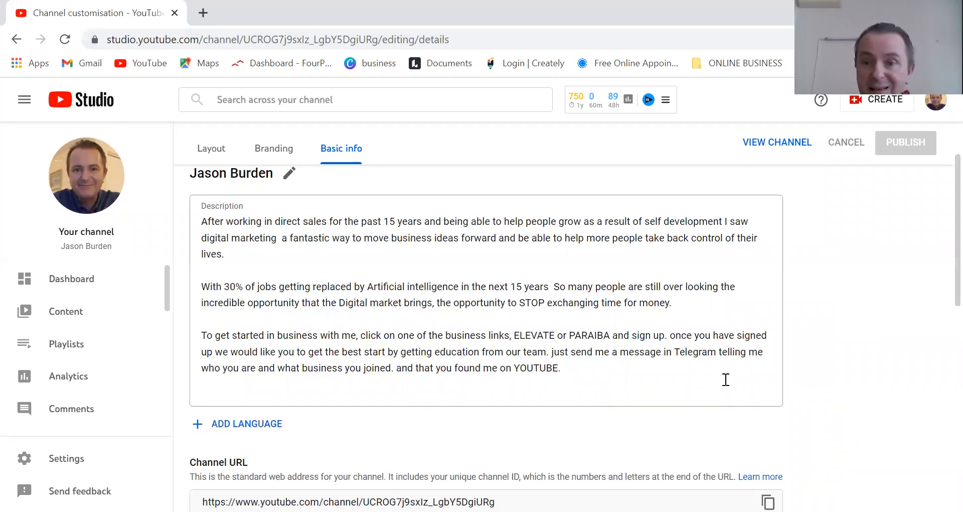
scroll(649, 354, up, 2)
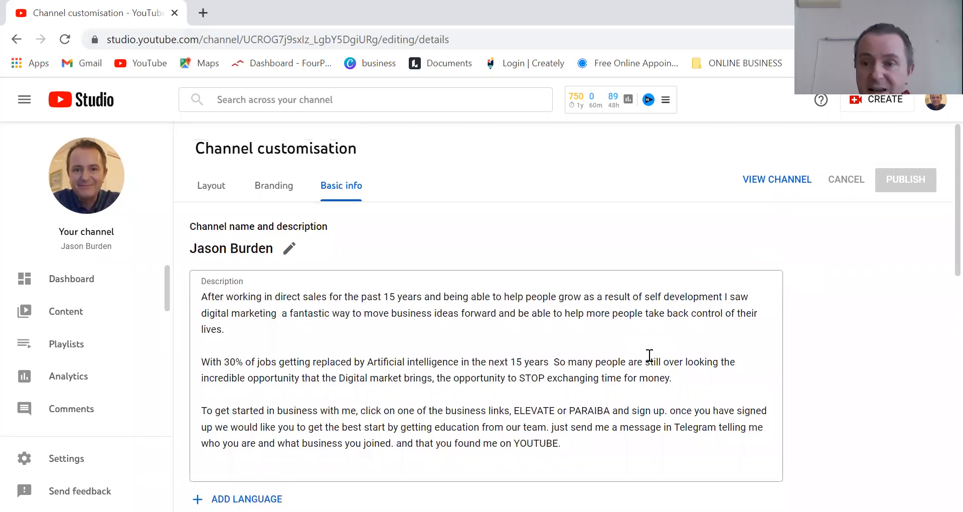
- View the public channel page in place of the customisation page and pause its featured video
click(764, 180)
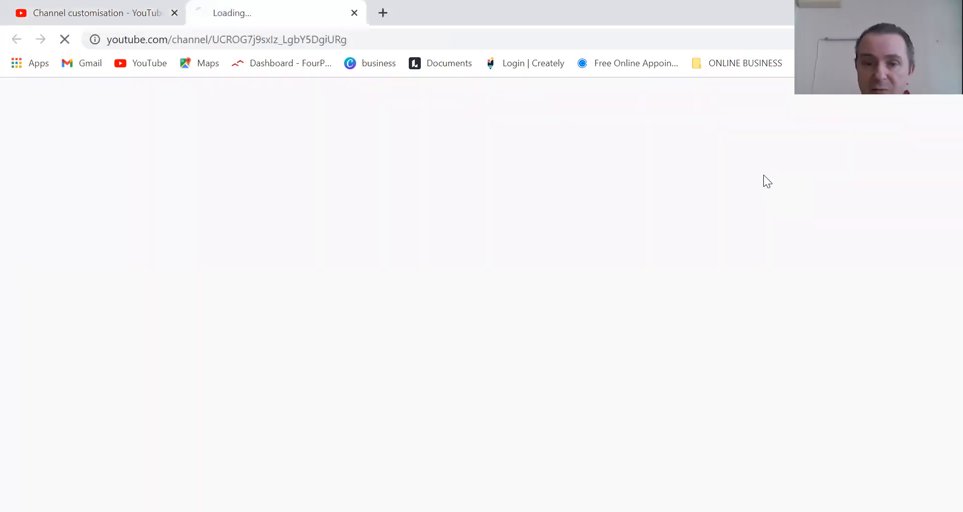
click(174, 14)
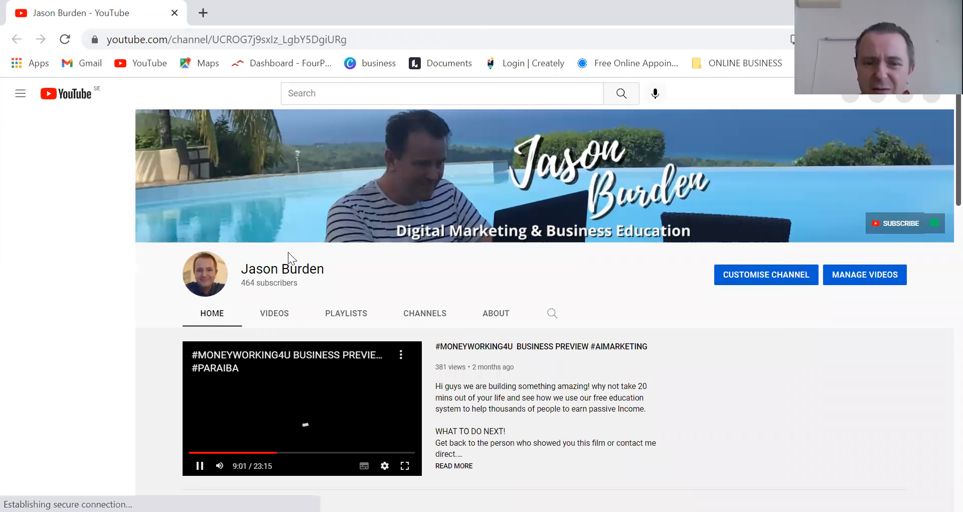
click(200, 466)
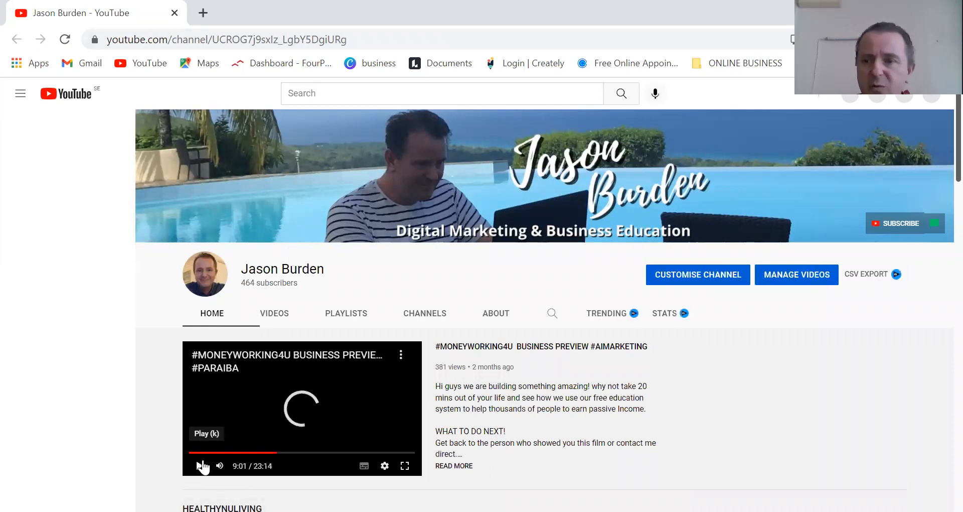